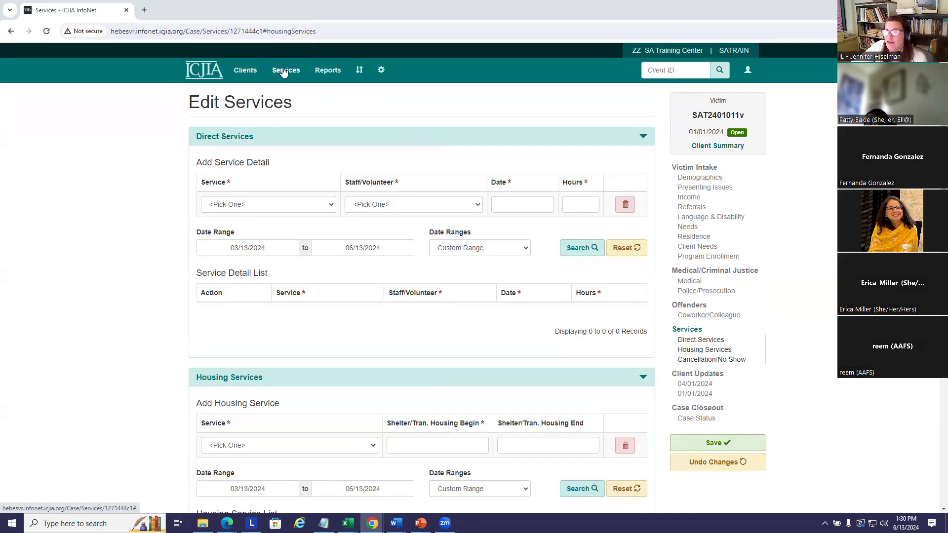
Open the Group Services search page, leaving the client's service page without saving its changes
{"action": "left_click", "coordinate": [283, 72]}
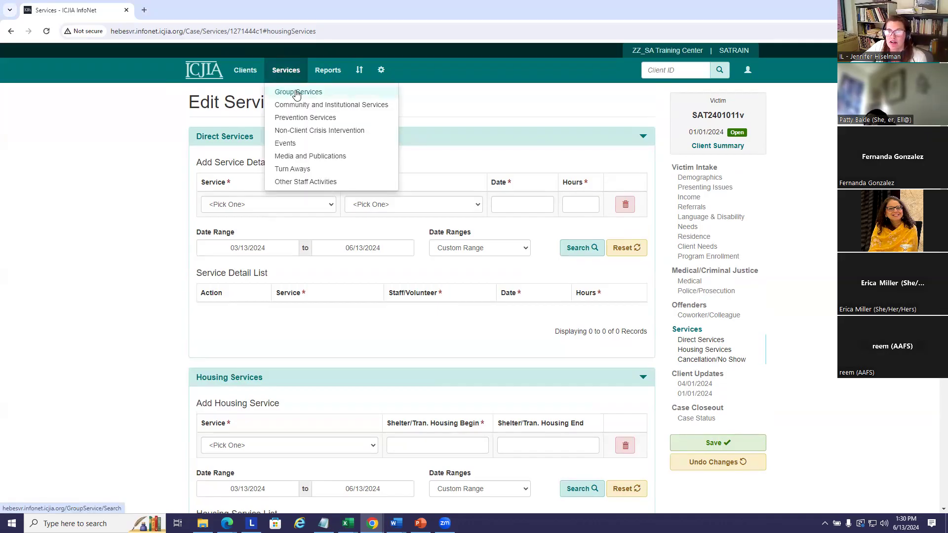
{"action": "left_click", "coordinate": [296, 93]}
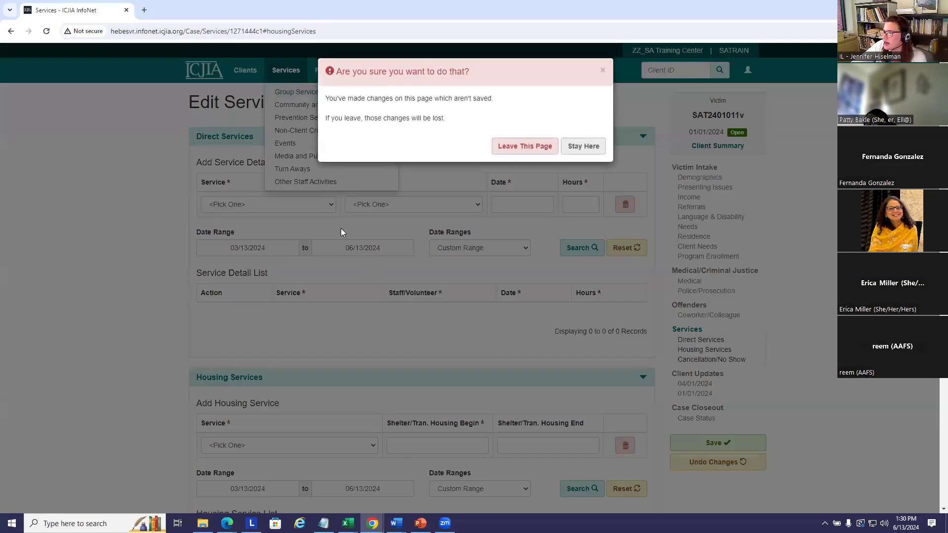
{"action": "left_click", "coordinate": [509, 149]}
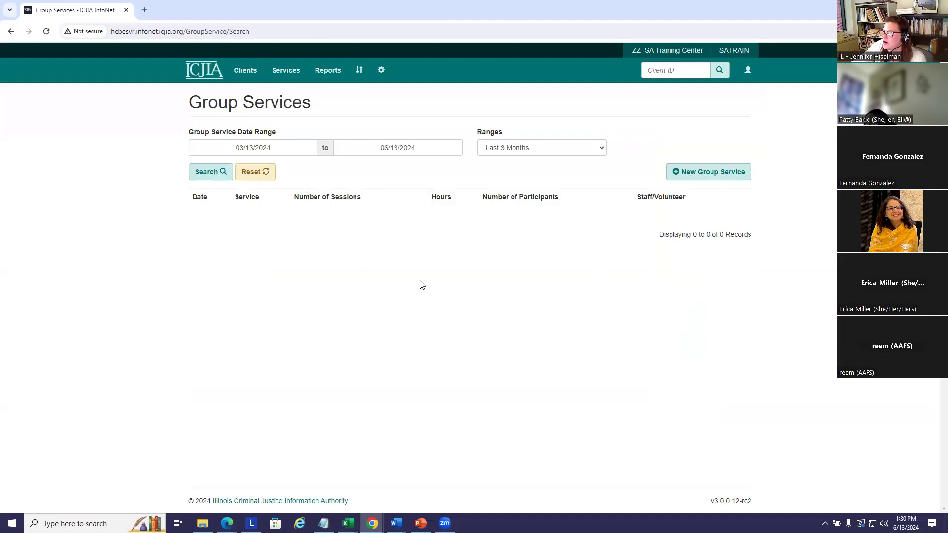
Search the group services for the Last 12 Months to review existing session records
{"action": "left_click", "coordinate": [295, 146]}
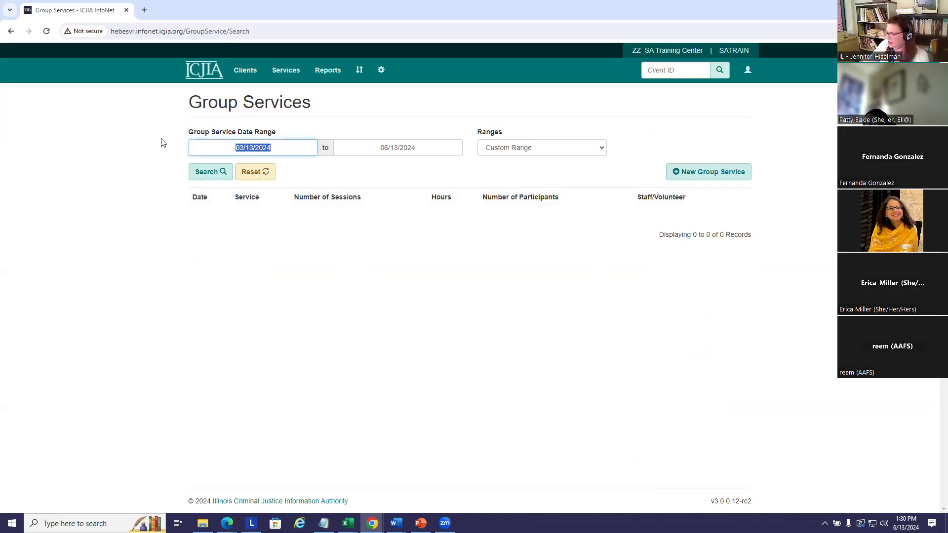
{"action": "left_click", "coordinate": [436, 121]}
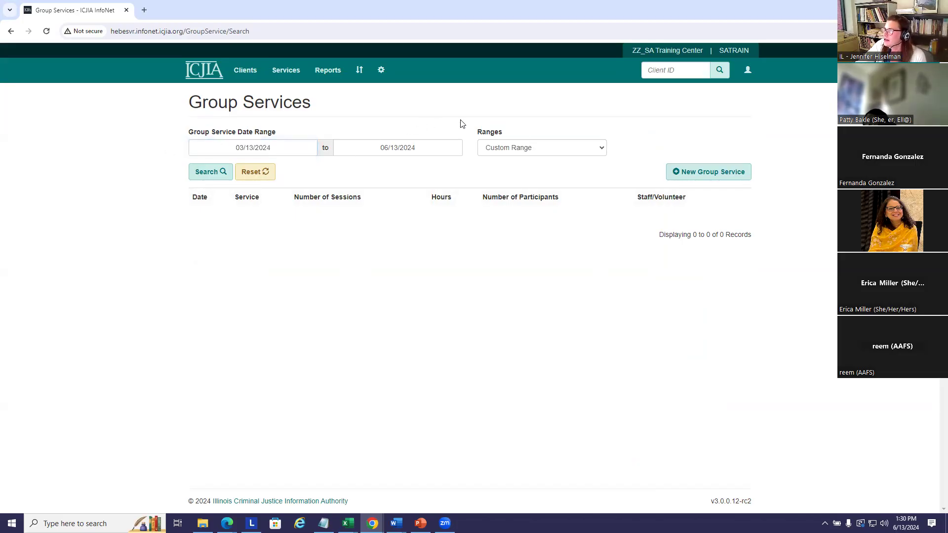
{"action": "left_click", "coordinate": [604, 147]}
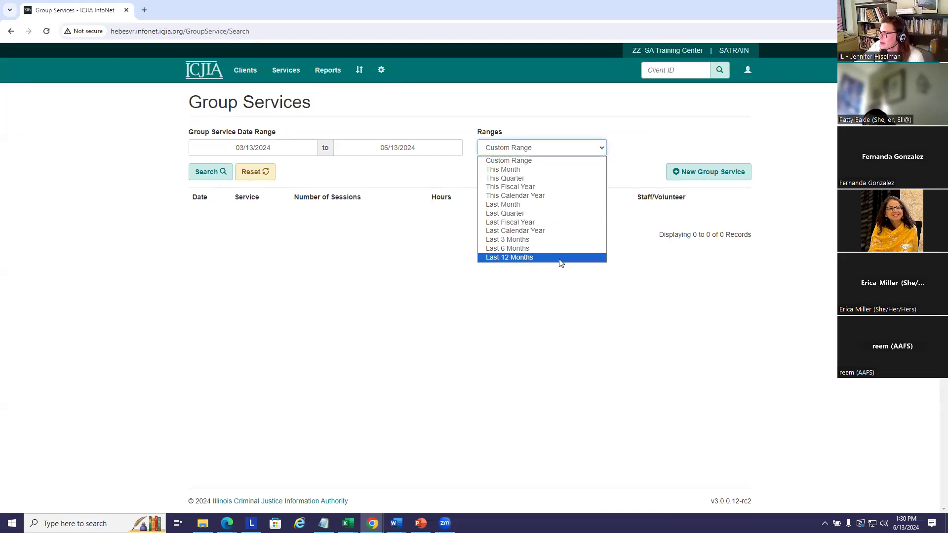
{"action": "left_click", "coordinate": [546, 258]}
{"action": "left_click", "coordinate": [204, 179]}
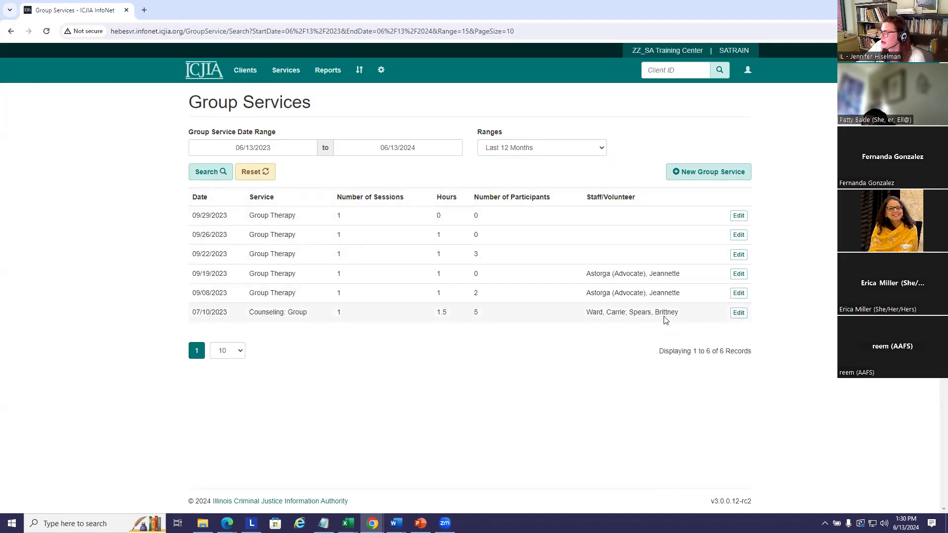
{"action": "left_click", "coordinate": [740, 293]}
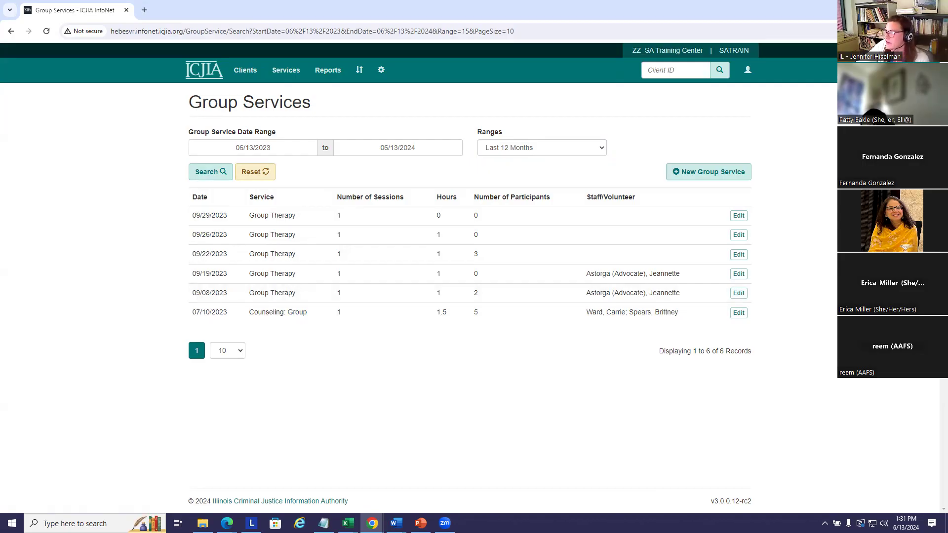
Create a new group service record with Counseling: Family as the group service
{"action": "left_click", "coordinate": [705, 176]}
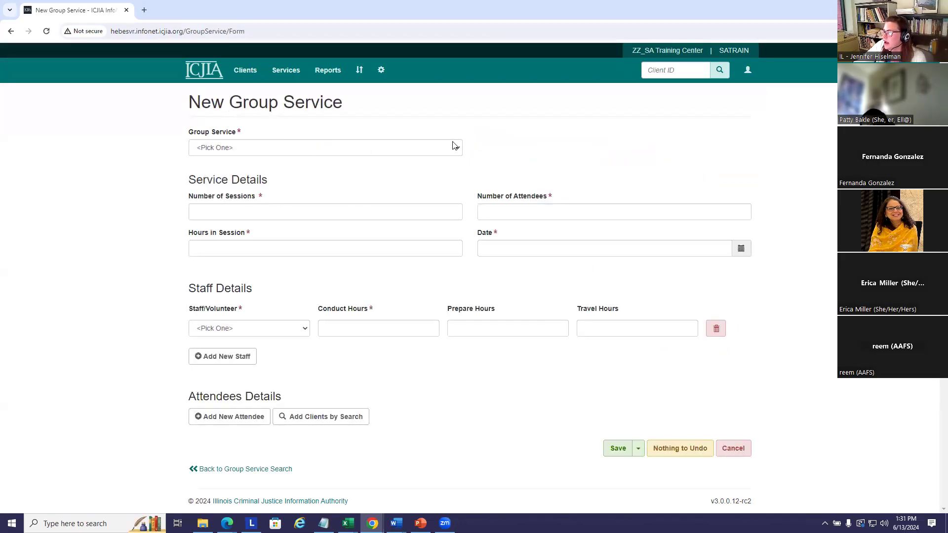
{"action": "left_click", "coordinate": [458, 149]}
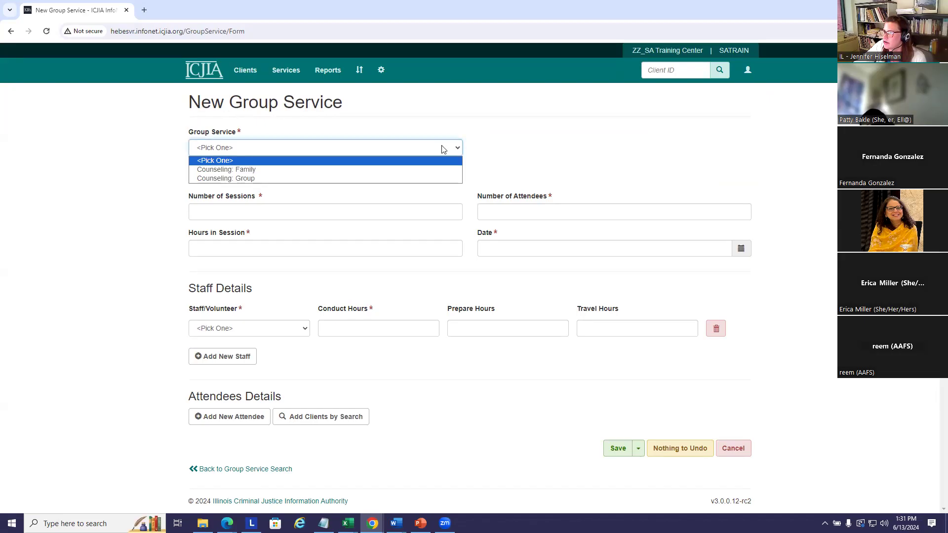
{"action": "left_click", "coordinate": [237, 170]}
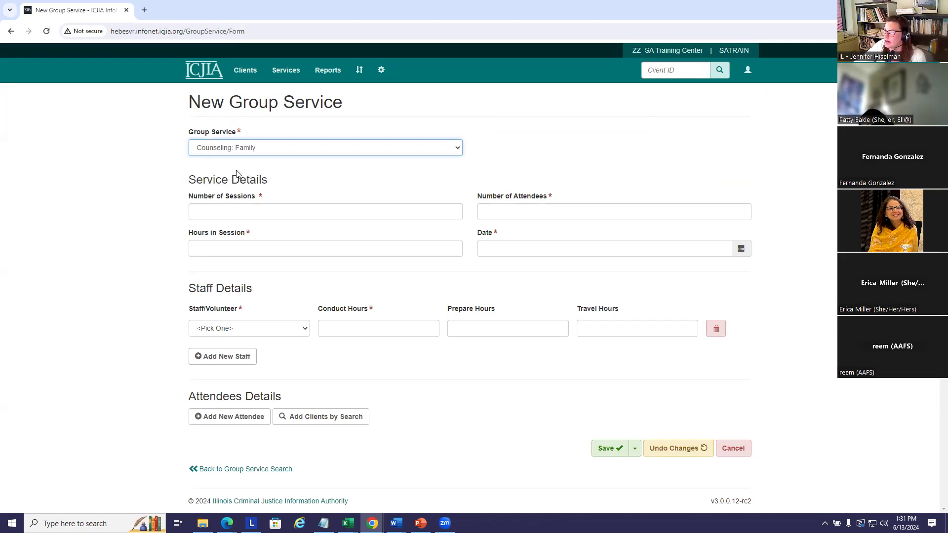
Set the number of sessions to 1 and the number of attendees to 2
{"action": "left_click", "coordinate": [213, 212]}
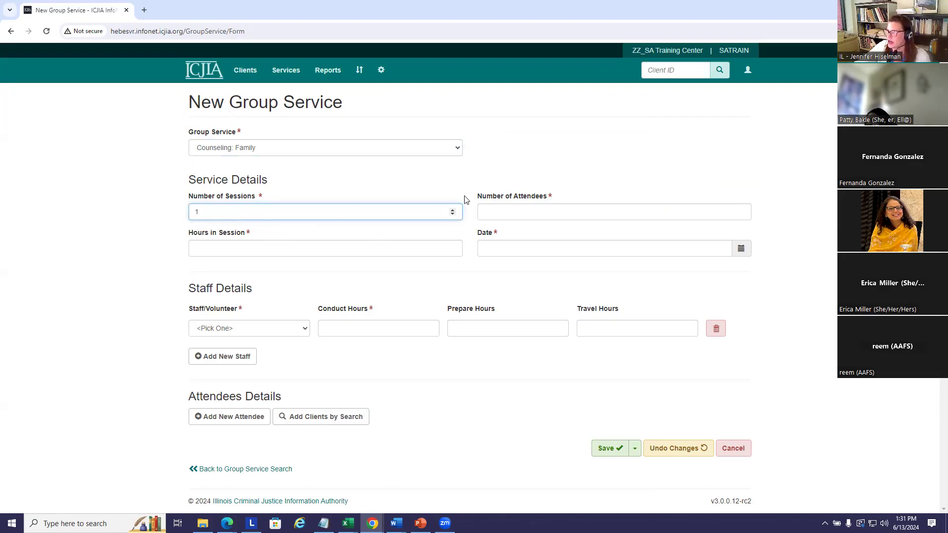
{"action": "left_click", "coordinate": [527, 208]}
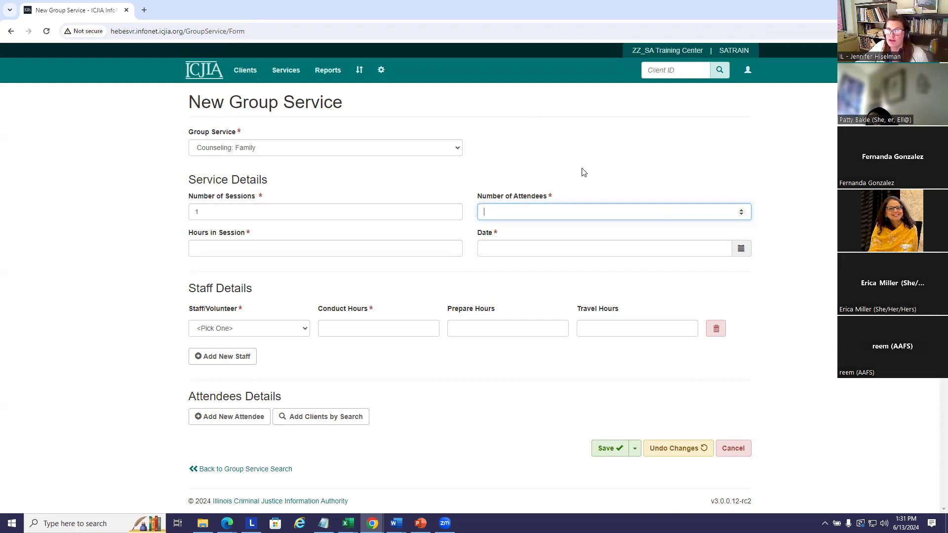
{"action": "type", "text": "2"}
{"action": "left_click", "coordinate": [729, 170]}
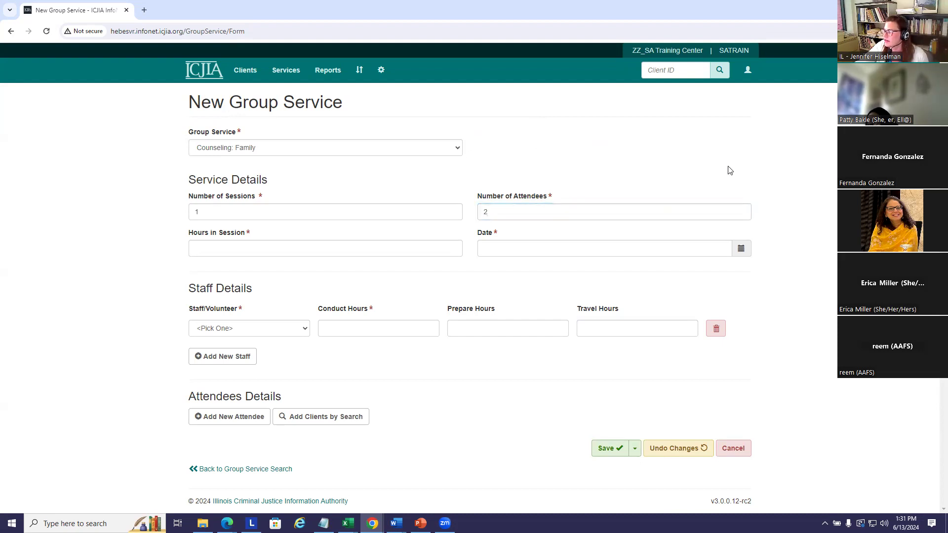
Set the hours in session to 1.5 and the service date to 06/13/2024
{"action": "left_click", "coordinate": [216, 248]}
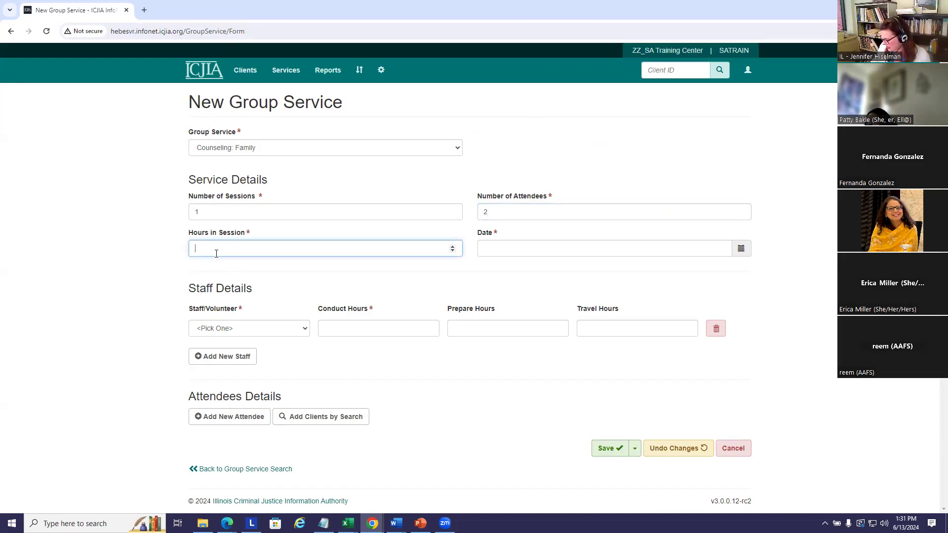
{"action": "type", "text": "1.5"}
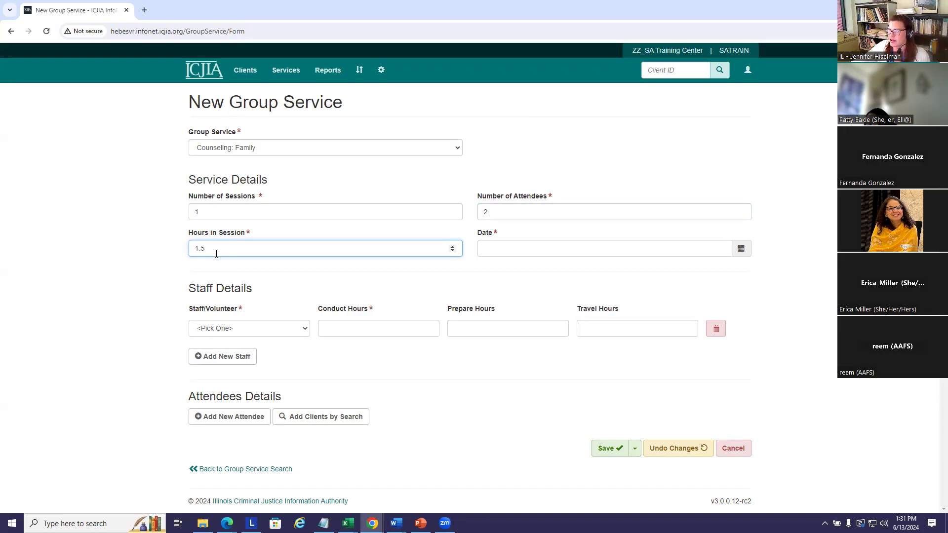
{"action": "mouse_move", "coordinate": [190, 237]}
{"action": "left_click_drag", "start_coordinate": [190, 237], "coordinate": [243, 239]}
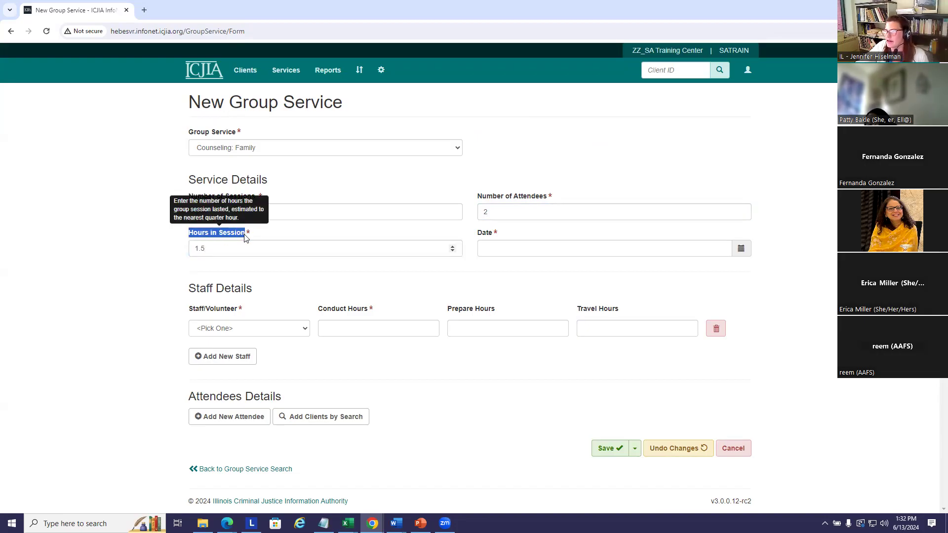
{"action": "left_click", "coordinate": [325, 237]}
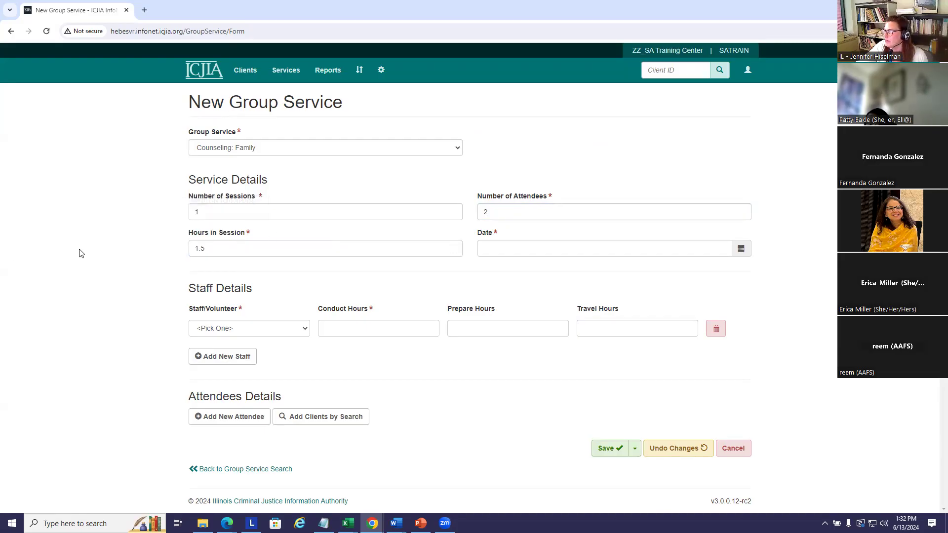
{"action": "left_click", "coordinate": [507, 248]}
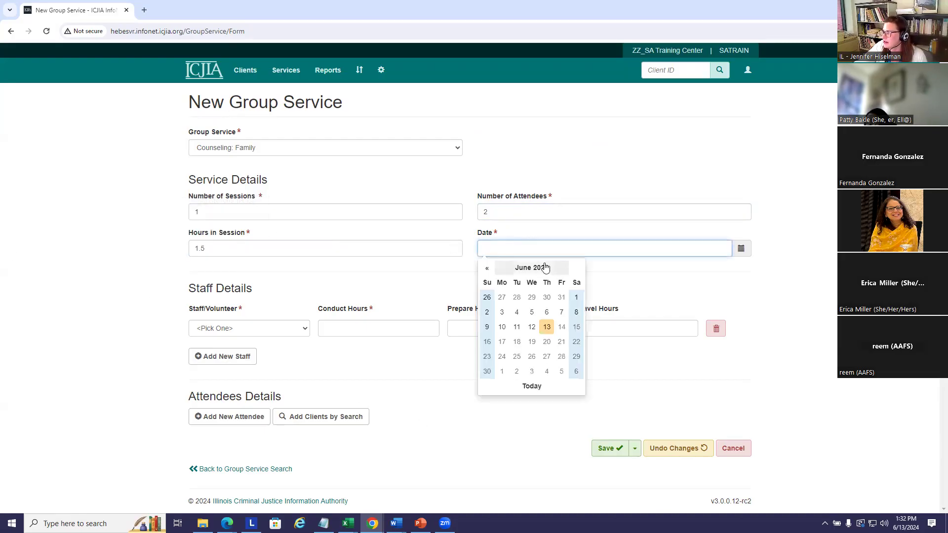
{"action": "left_click", "coordinate": [546, 328]}
{"action": "left_click", "coordinate": [498, 289]}
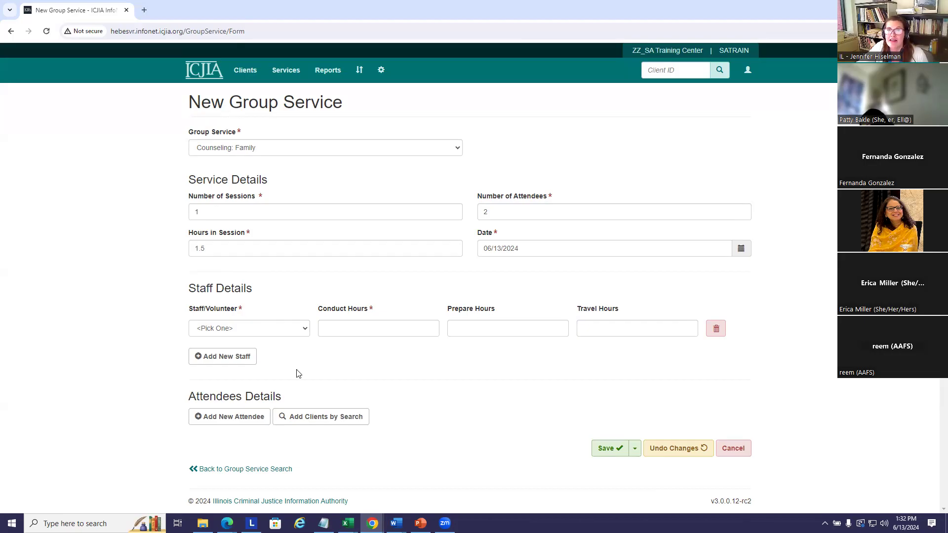
Choose the staff member who led the session and set their conduct hours to 1.5
{"action": "left_click", "coordinate": [306, 331]}
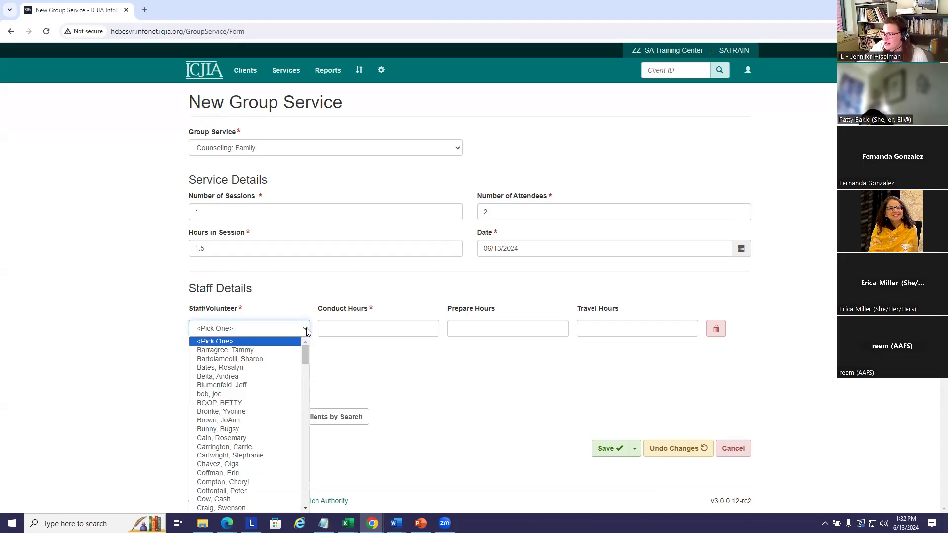
{"action": "left_click", "coordinate": [261, 447]}
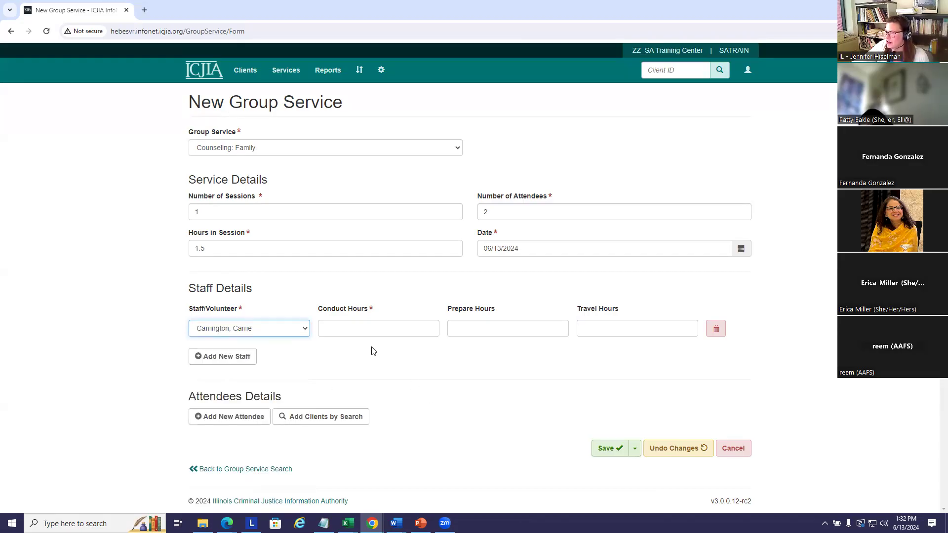
{"action": "left_click", "coordinate": [350, 332]}
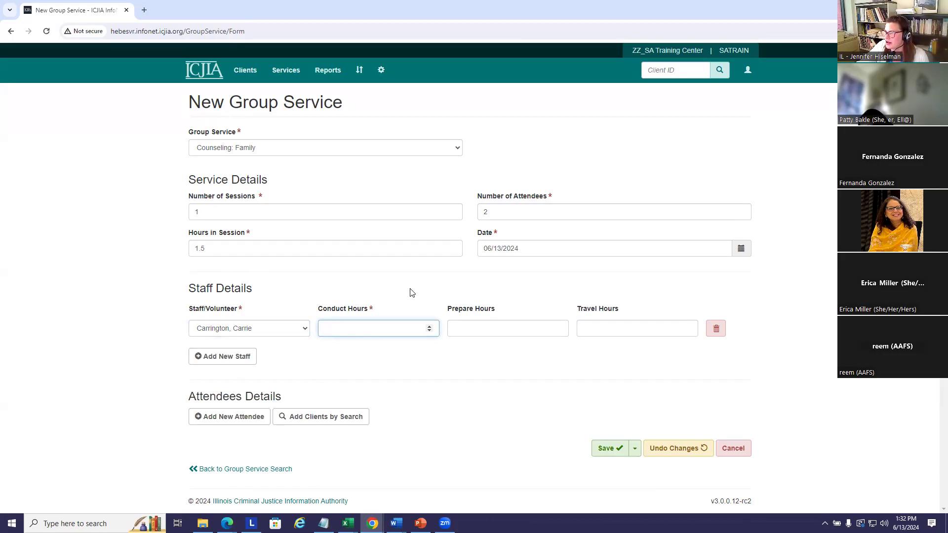
{"action": "mouse_move", "coordinate": [321, 313]}
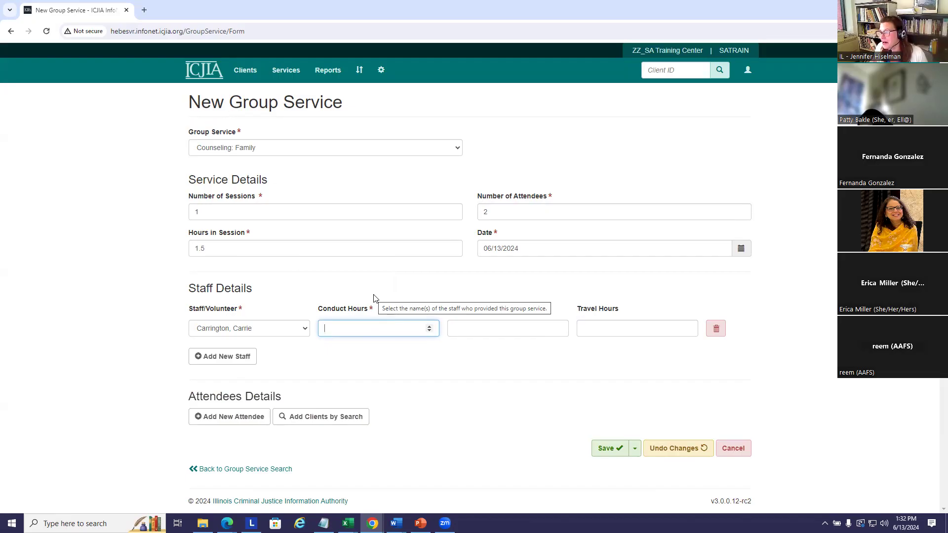
{"action": "type", "text": "1.5"}
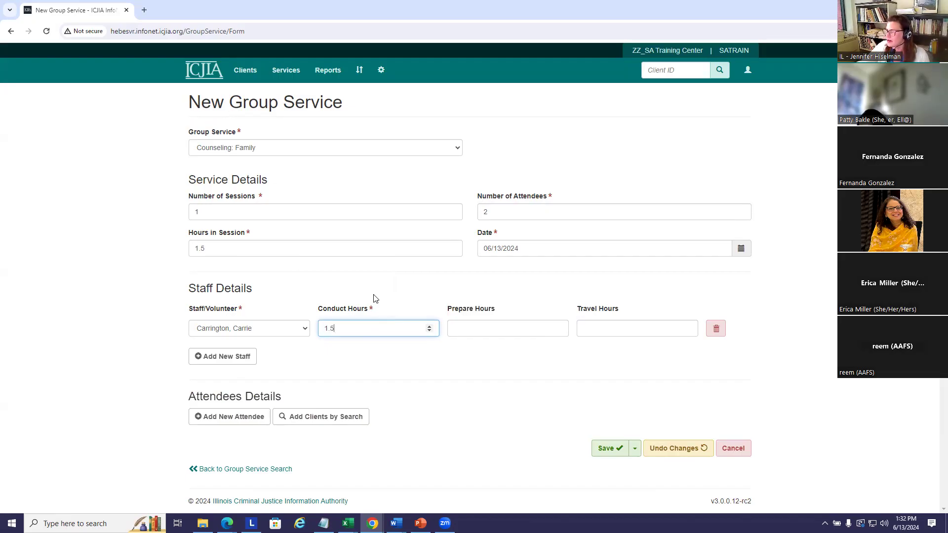
{"action": "left_click", "coordinate": [446, 309]}
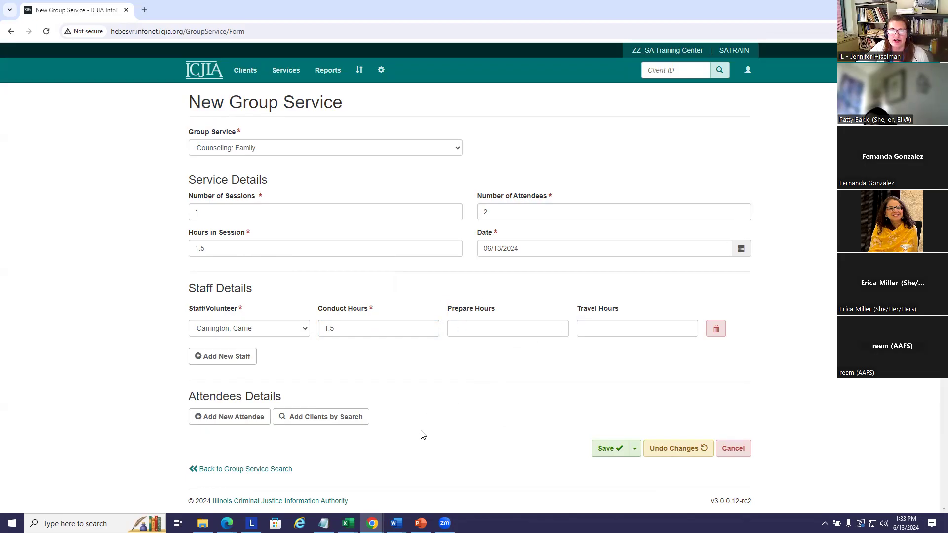
Set the staff member's prepare hours to .25 and travel hours to 1.25
{"action": "left_click", "coordinate": [483, 328]}
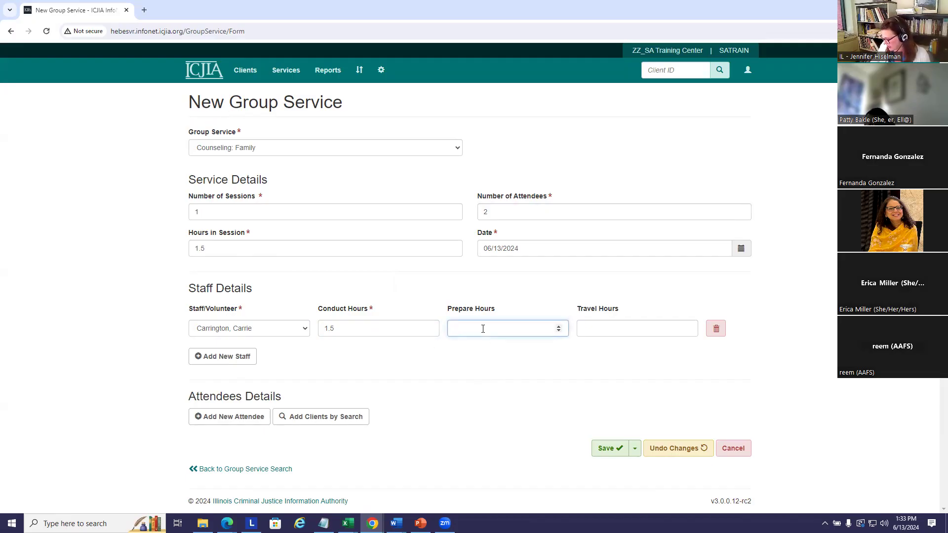
{"action": "left_click", "coordinate": [607, 327]}
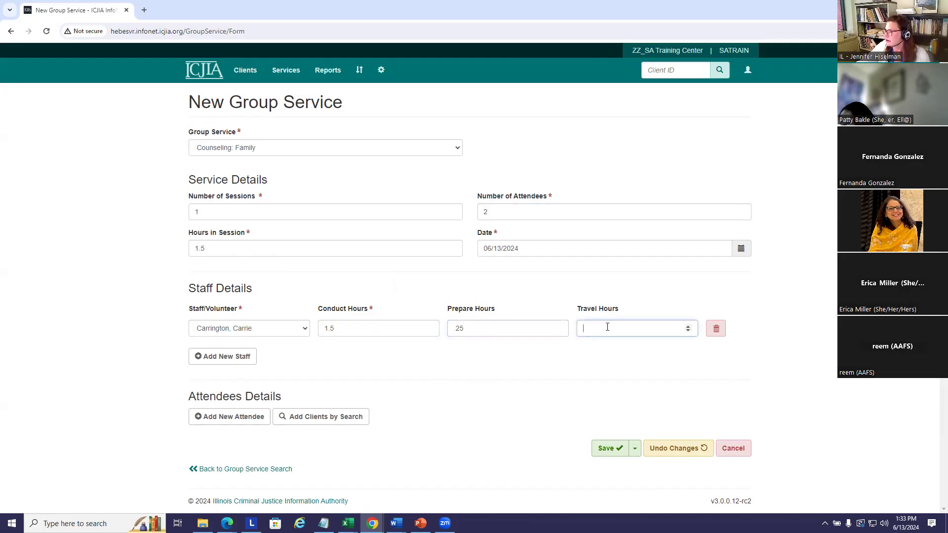
{"action": "type", "text": "1.25"}
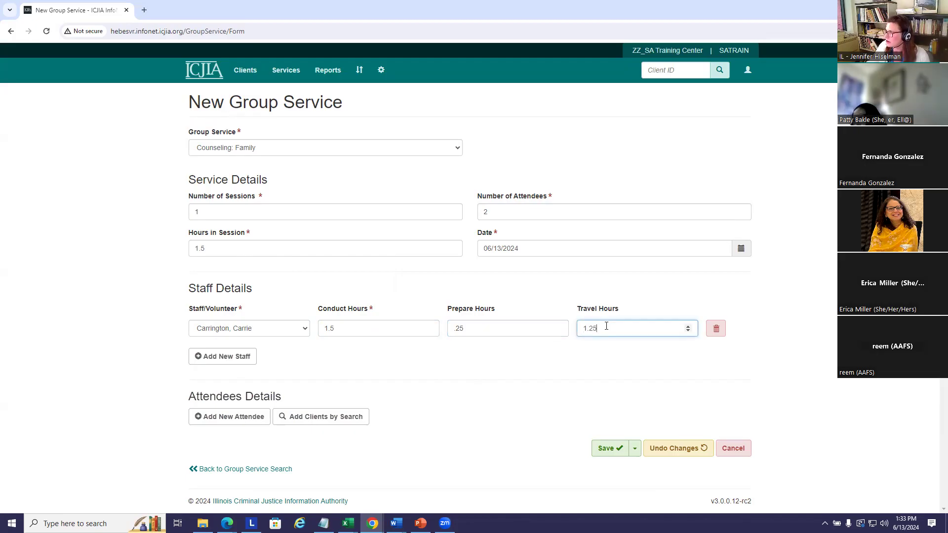
{"action": "left_click", "coordinate": [611, 358]}
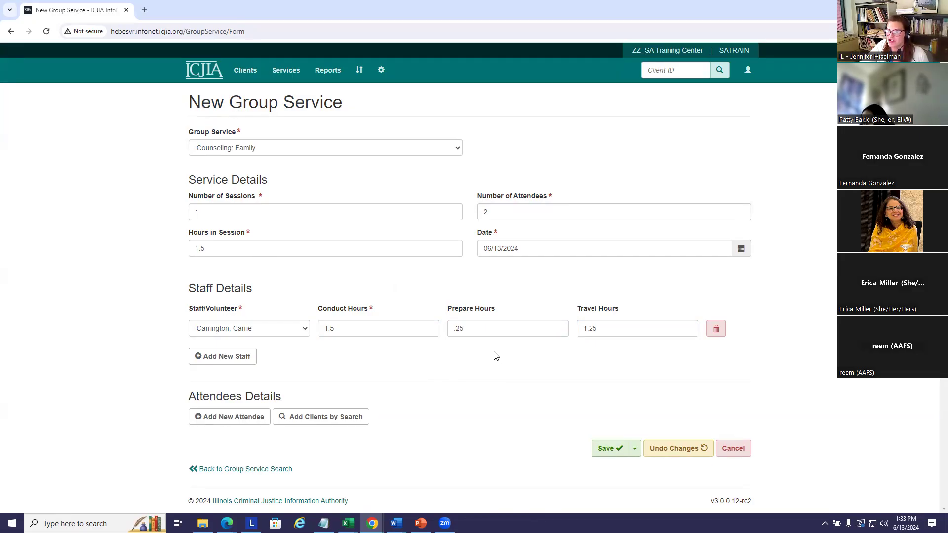
Add a new attendee row and fill it with the victim client's ID from the matching suggestions
{"action": "left_click", "coordinate": [223, 419]}
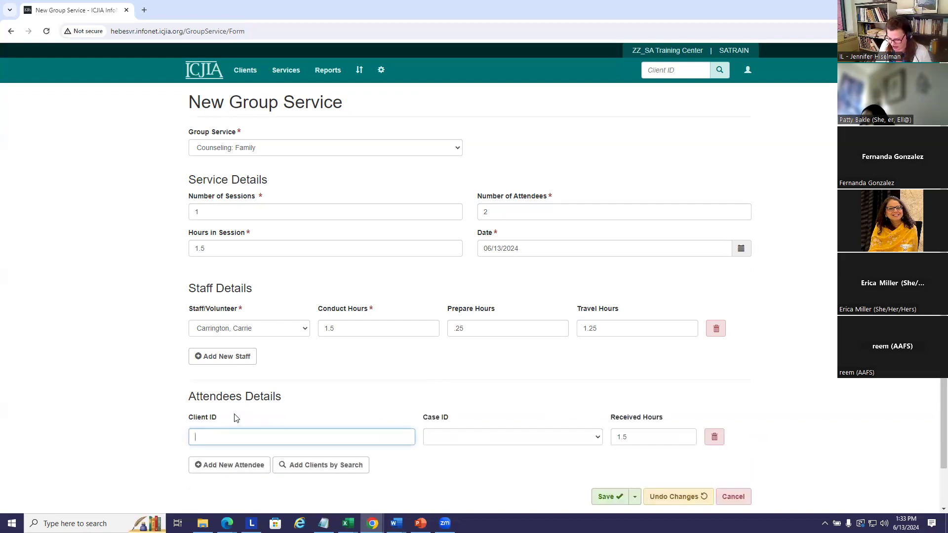
{"action": "type", "text": "SA"}
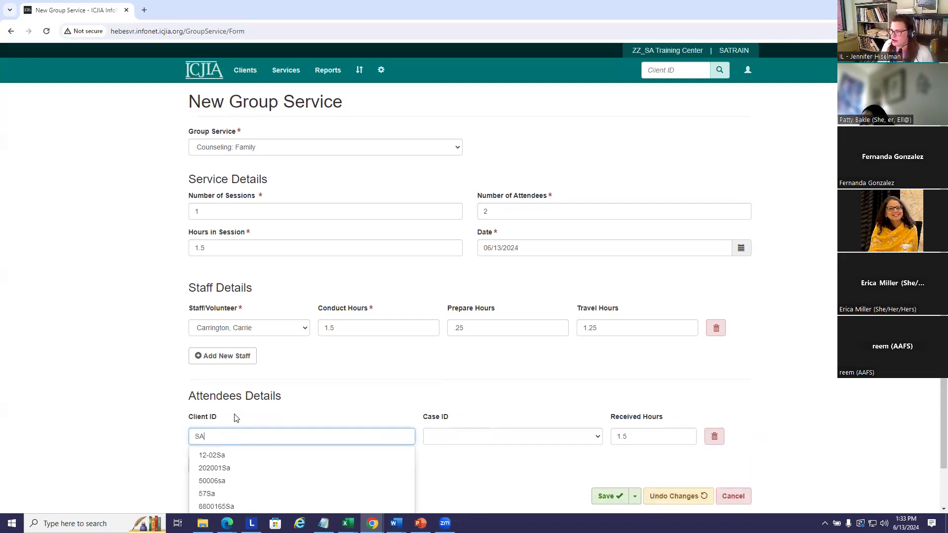
{"action": "scroll", "coordinate": [235, 418], "scroll_direction": "down", "scroll_amount": 1}
{"action": "type", "text": "T"}
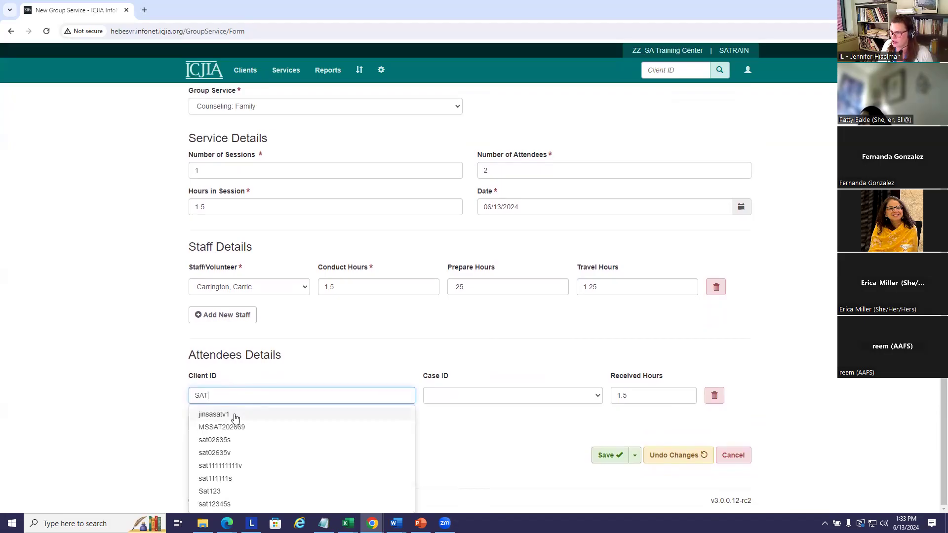
{"action": "type", "text": "24"}
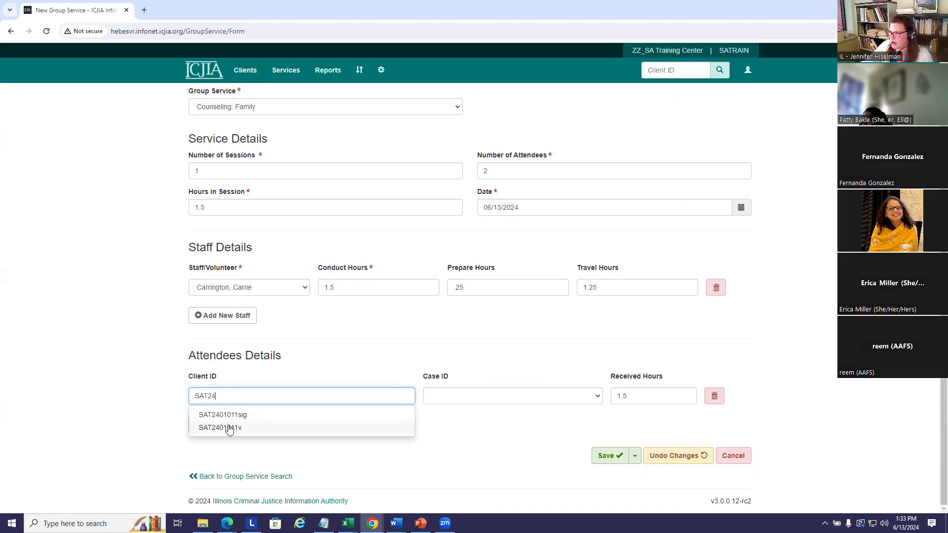
{"action": "left_click", "coordinate": [229, 428]}
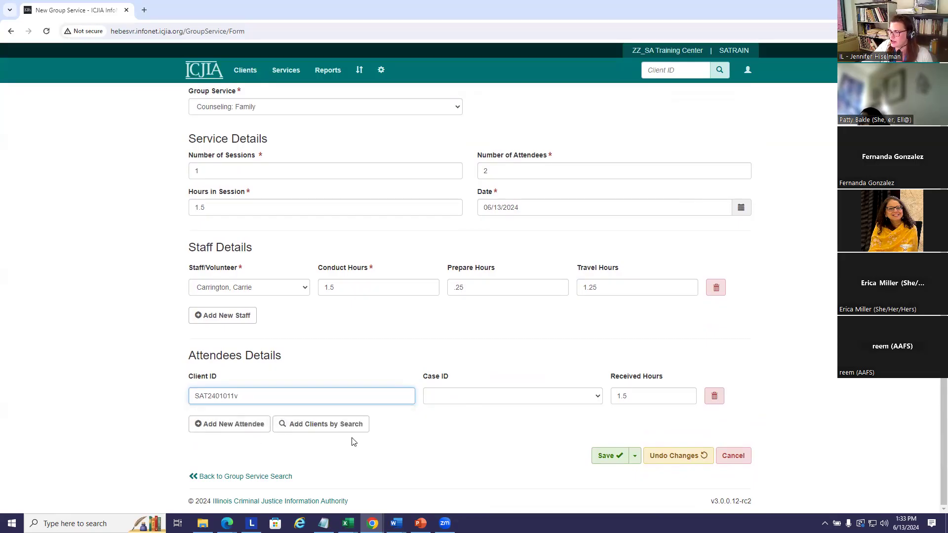
Select the victim attendee's open case 1 dated 1/1/2024 and set their received hours to 1.25
{"action": "left_click", "coordinate": [461, 397]}
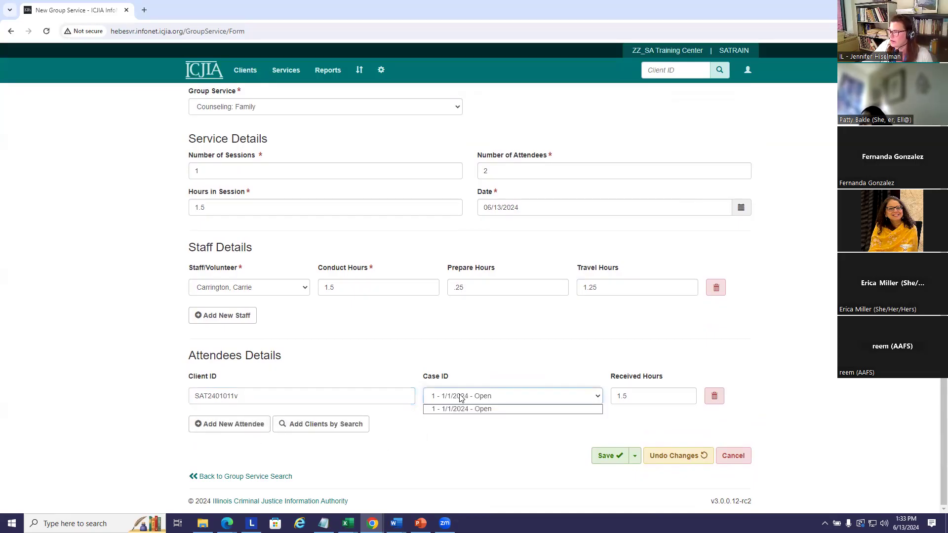
{"action": "left_click", "coordinate": [450, 409]}
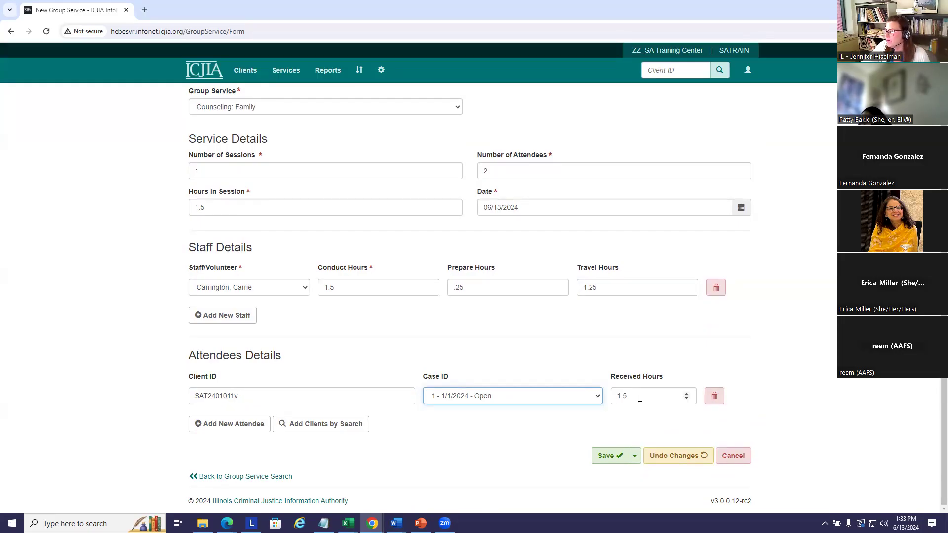
{"action": "left_click_drag", "start_coordinate": [214, 205], "coordinate": [185, 212]}
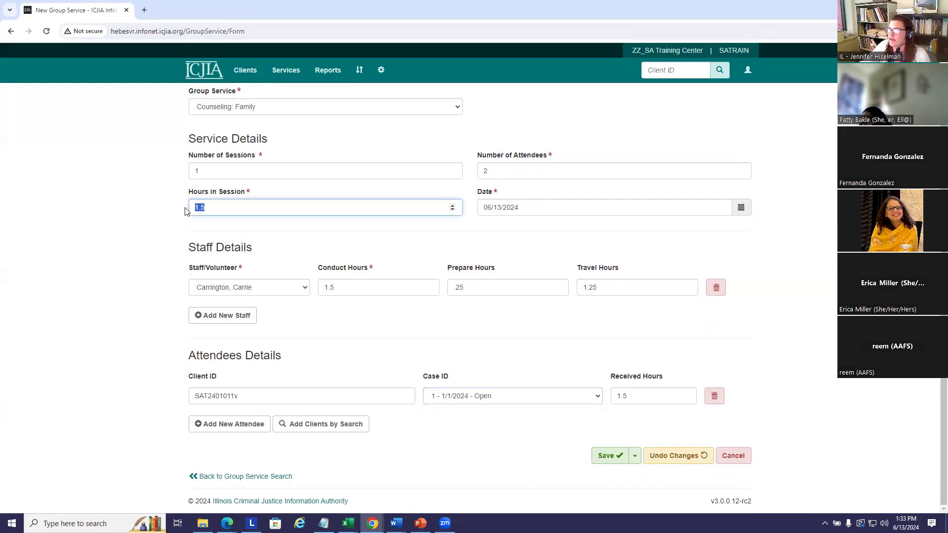
{"action": "left_click", "coordinate": [176, 220]}
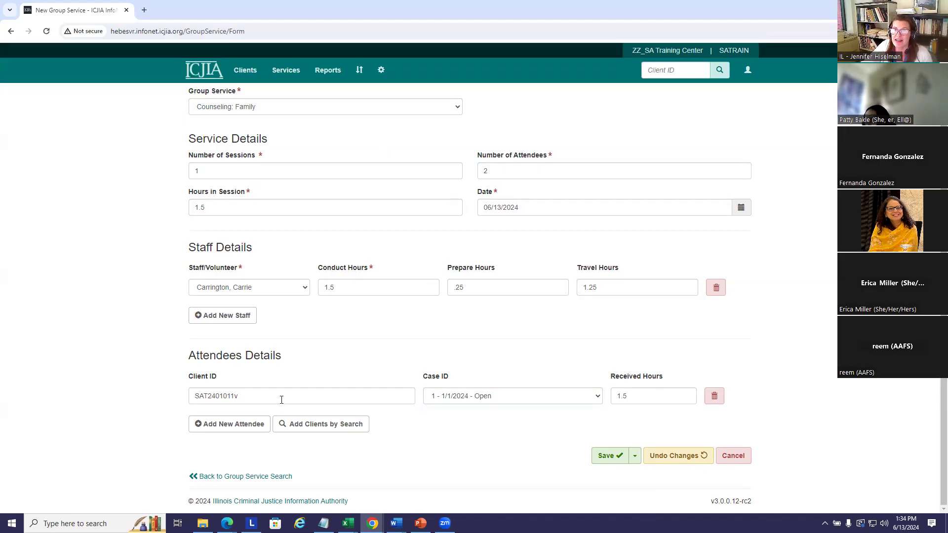
{"action": "left_click", "coordinate": [629, 396]}
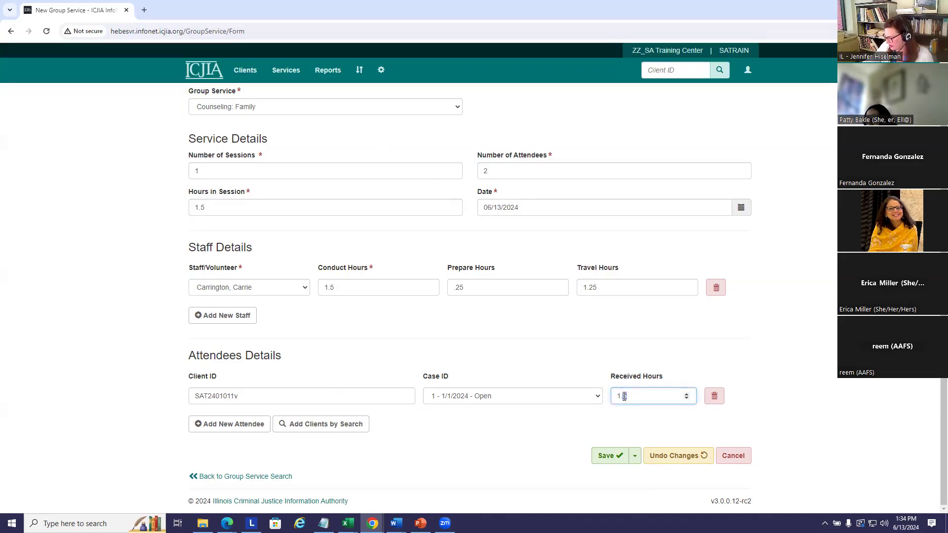
{"action": "key", "text": "BackSpace"}
{"action": "type", "text": "25"}
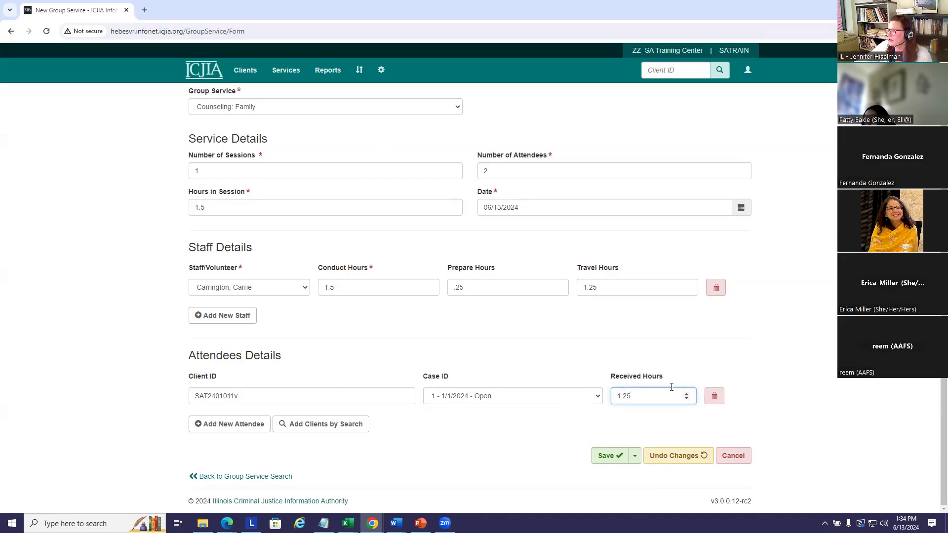
{"action": "left_click", "coordinate": [792, 347]}
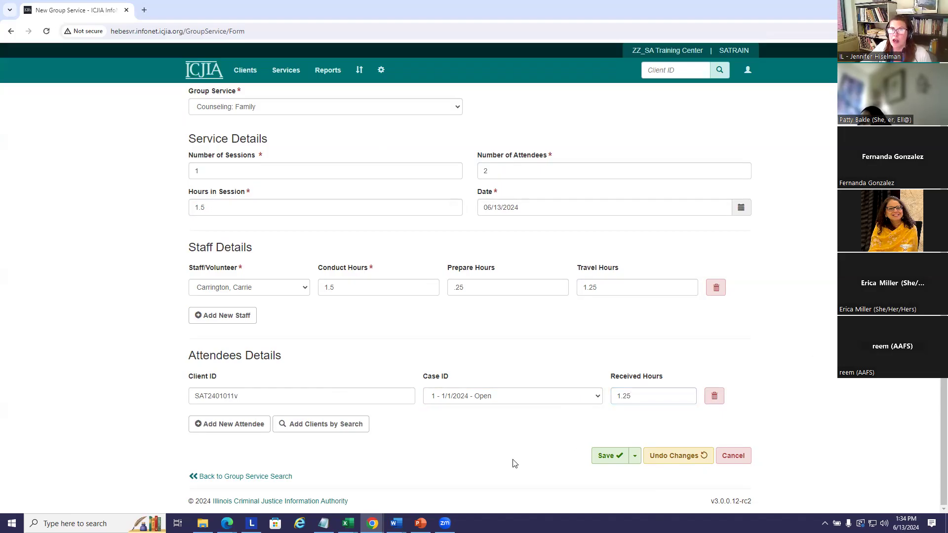
Open the client search for adding attendees and clear both dates of the group service date range
{"action": "left_click", "coordinate": [310, 427]}
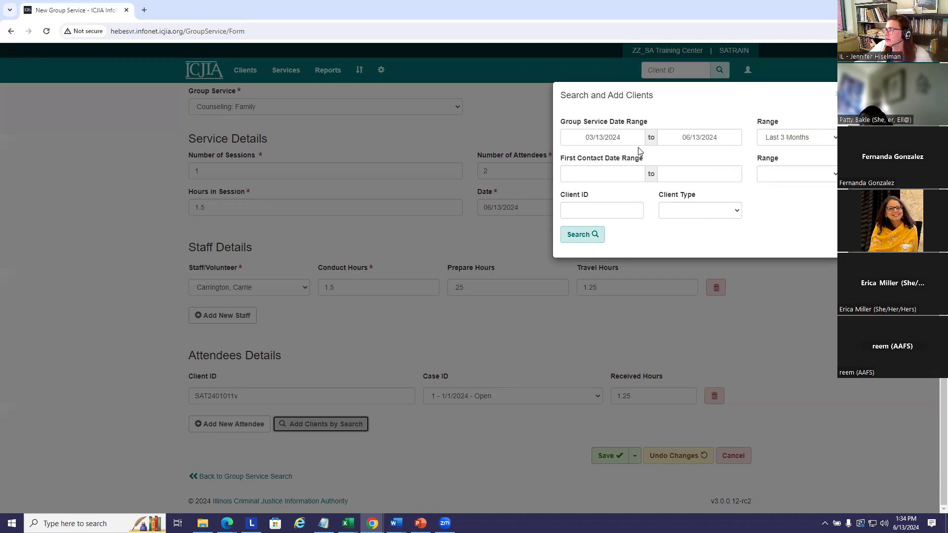
{"action": "left_click_drag", "start_coordinate": [585, 137], "coordinate": [629, 138]}
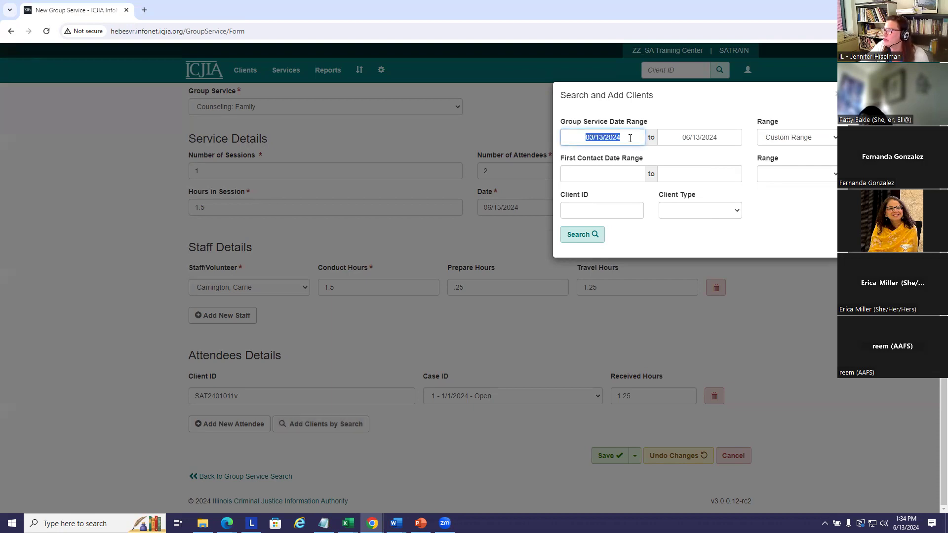
{"action": "key", "text": "BackSpace"}
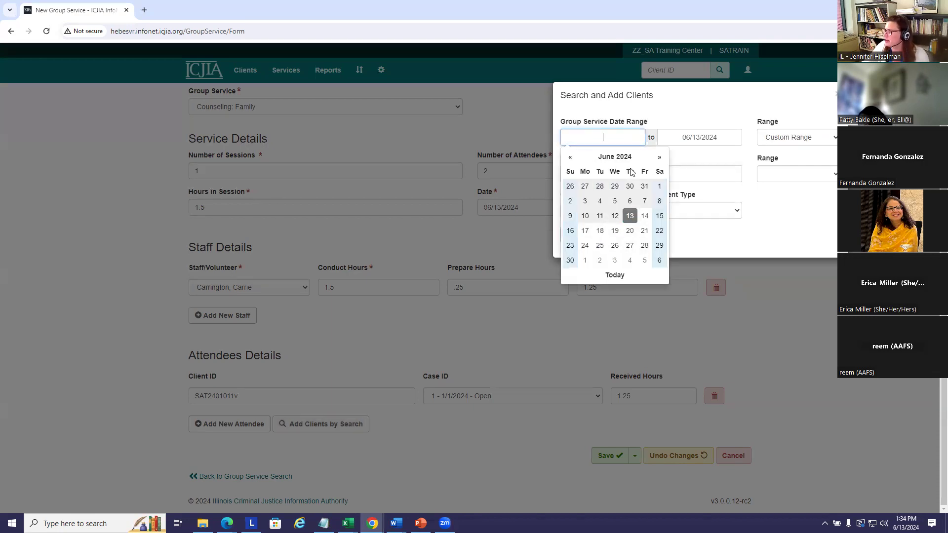
{"action": "left_click_drag", "start_coordinate": [715, 138], "coordinate": [659, 138]}
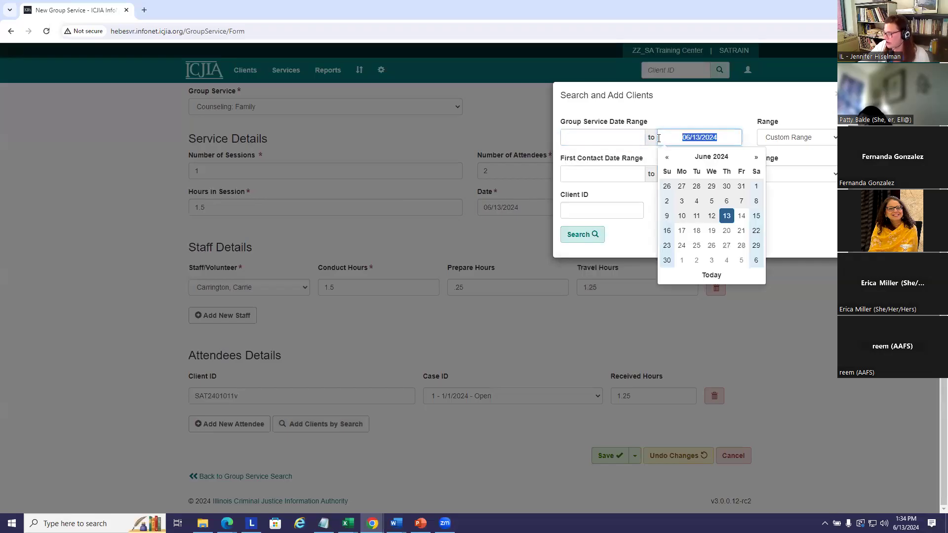
{"action": "key", "text": "BackSpace"}
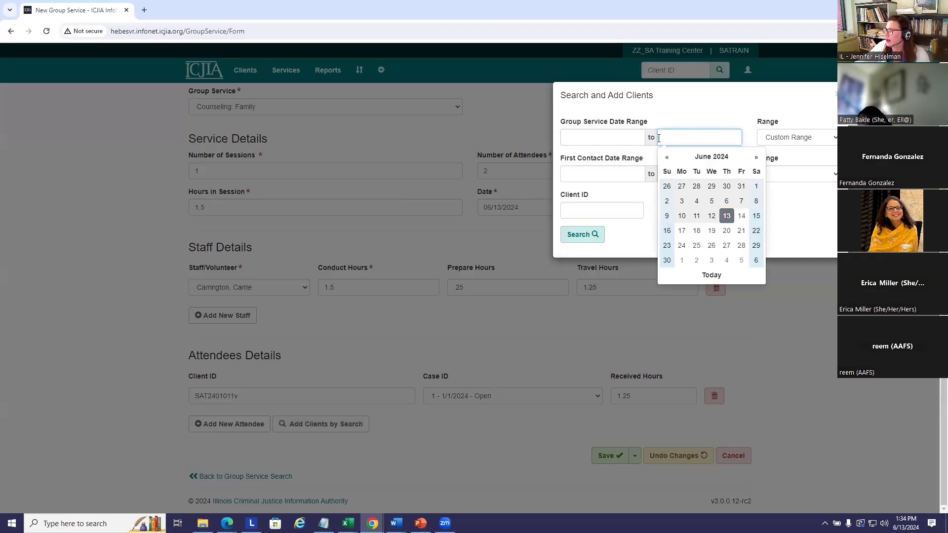
{"action": "left_click", "coordinate": [674, 110]}
Limit the client search to a first contact date range of This Calendar Year
{"action": "left_click", "coordinate": [574, 175]}
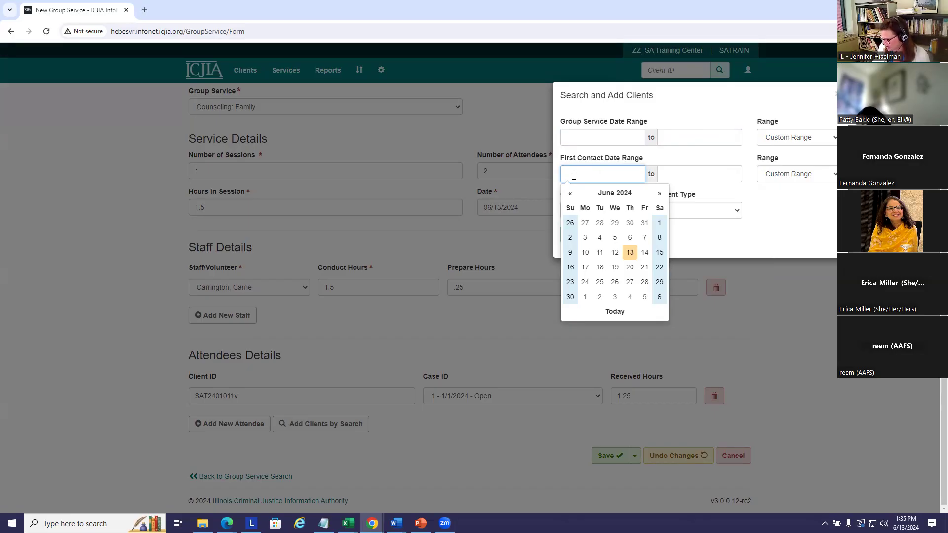
{"action": "left_click", "coordinate": [784, 200]}
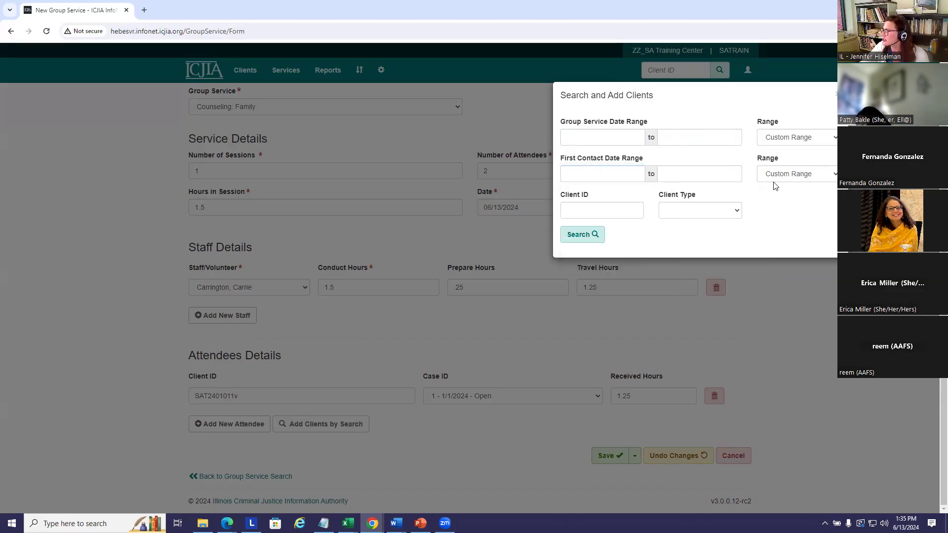
{"action": "left_click", "coordinate": [782, 176]}
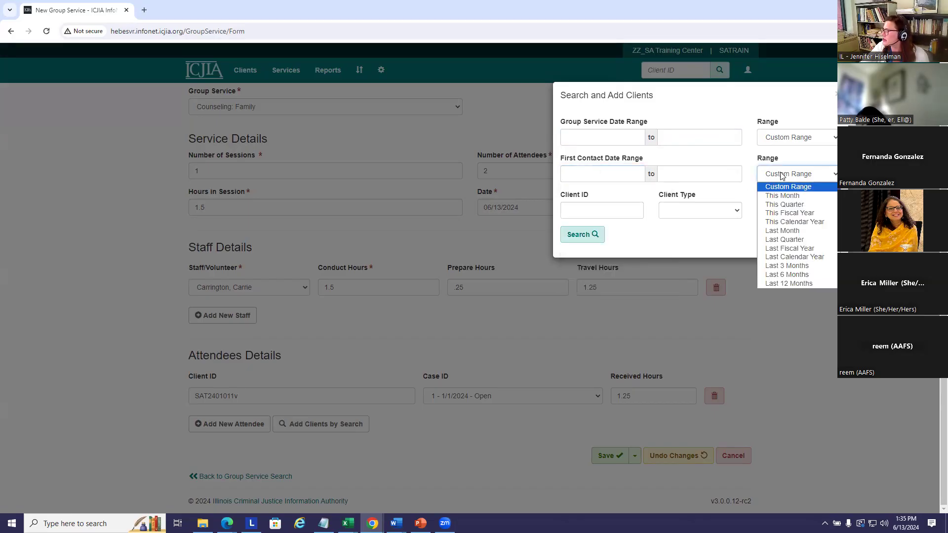
{"action": "left_click", "coordinate": [790, 223]}
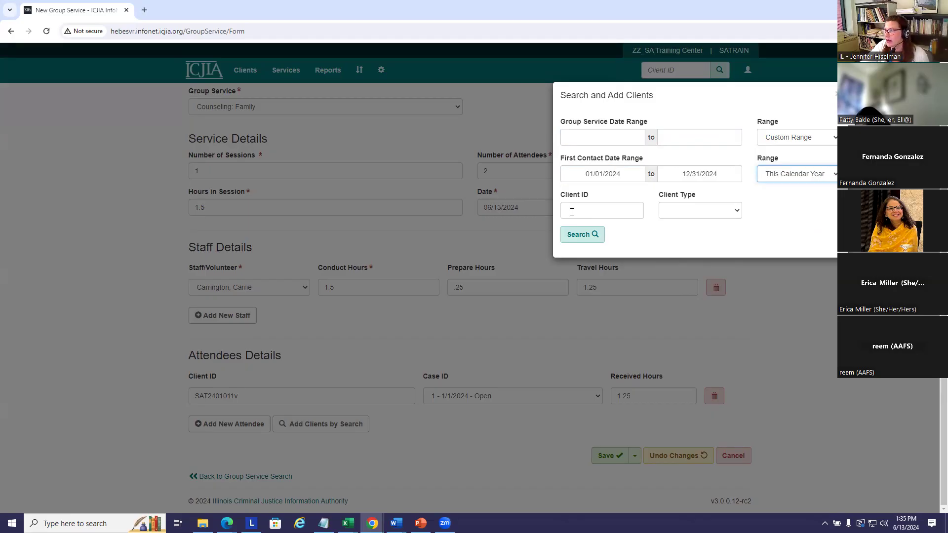
Search for clients of type Significant Other, add the matching client as an attendee and close the search
{"action": "left_click", "coordinate": [717, 212]}
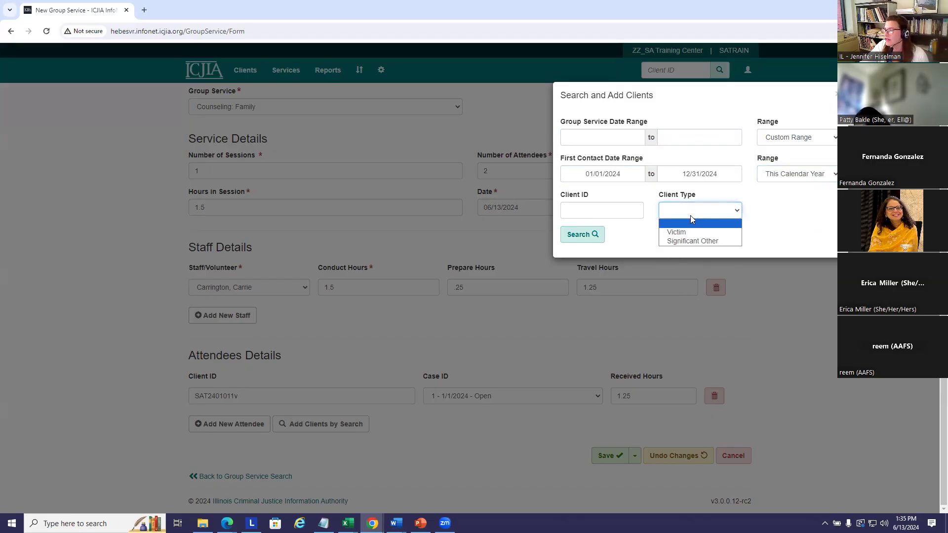
{"action": "left_click", "coordinate": [690, 242]}
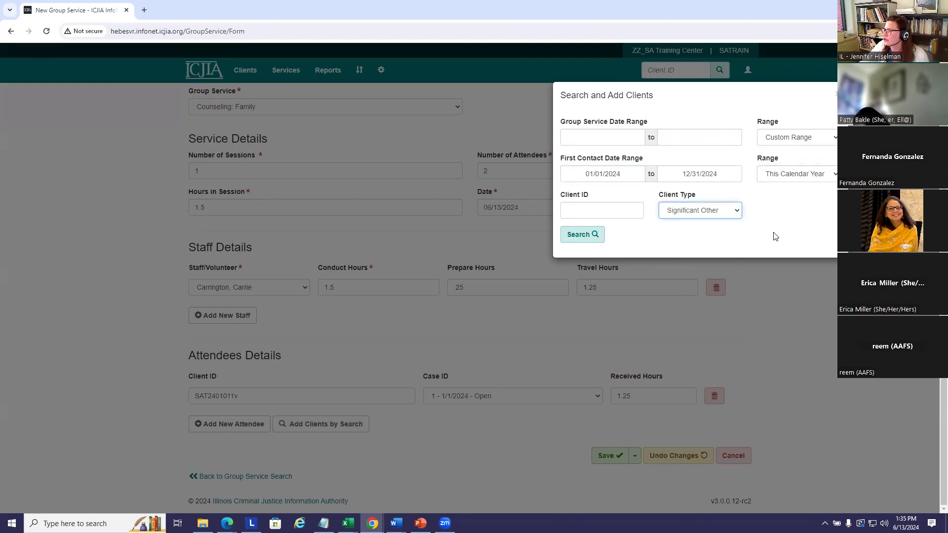
{"action": "left_click", "coordinate": [583, 237]}
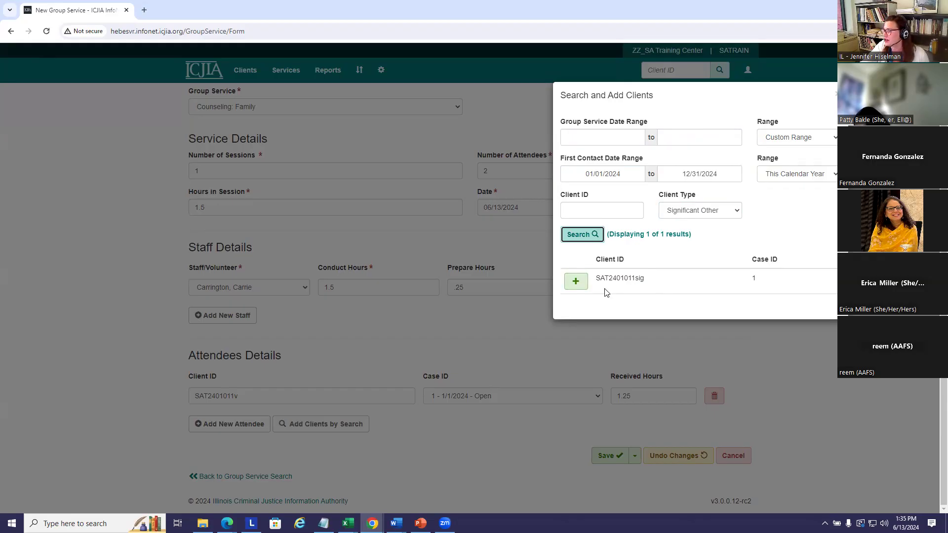
{"action": "left_click", "coordinate": [575, 283]}
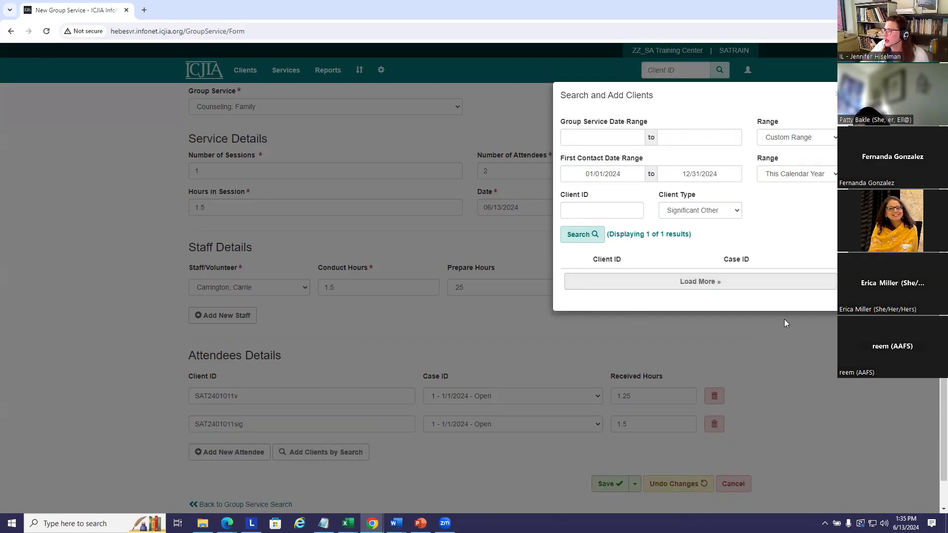
{"action": "left_click", "coordinate": [835, 95]}
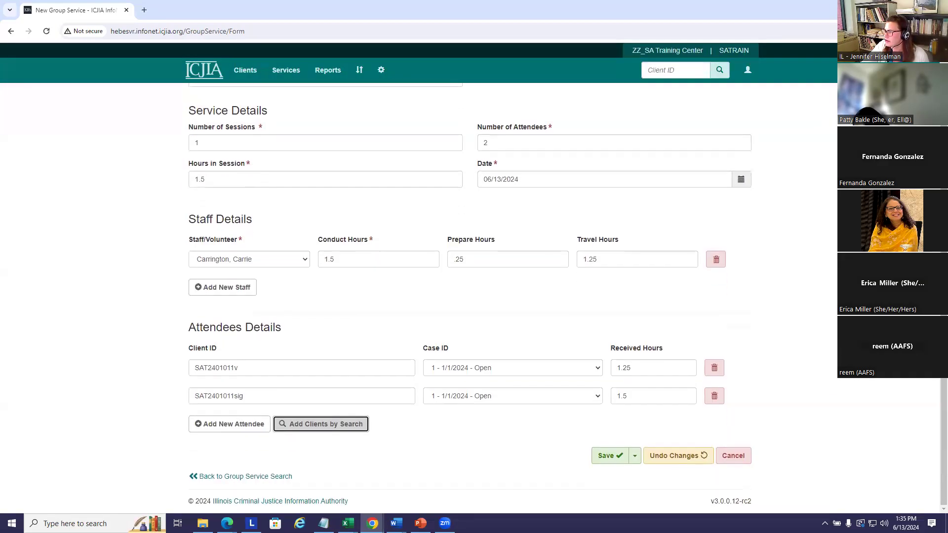
Save the family counseling group service record and review its saved details
{"action": "left_click", "coordinate": [647, 396]}
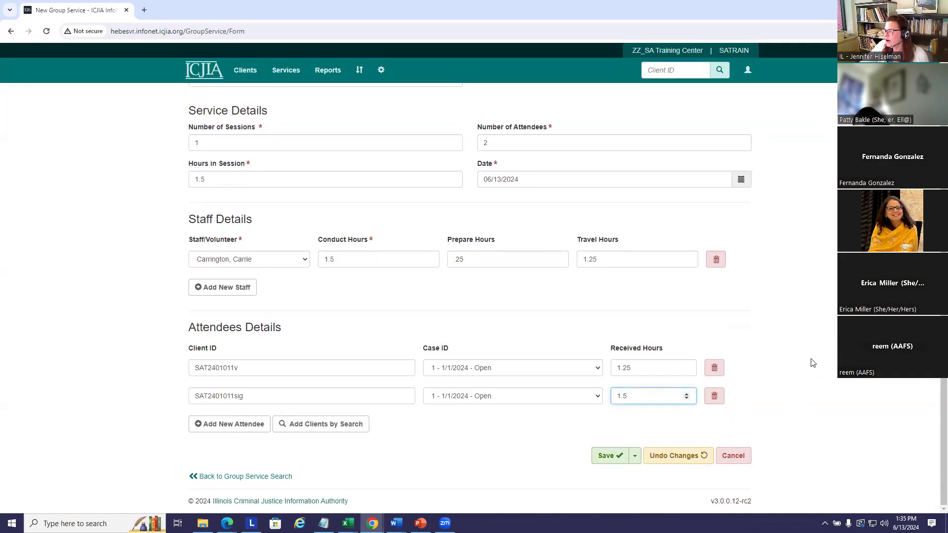
{"action": "left_click", "coordinate": [607, 455]}
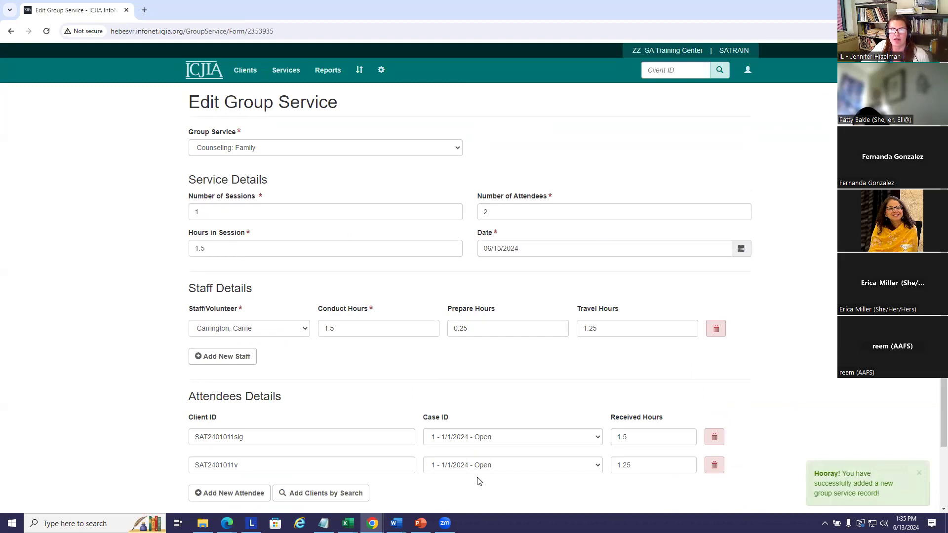
{"action": "scroll", "coordinate": [501, 377], "scroll_direction": "down", "scroll_amount": 2}
{"action": "scroll", "coordinate": [501, 377], "scroll_direction": "up", "scroll_amount": 2}
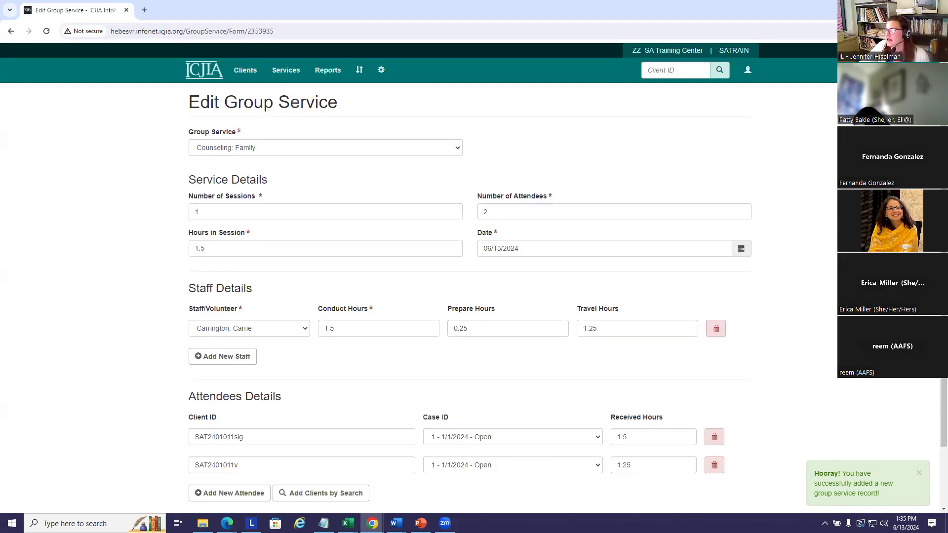
{"action": "scroll", "coordinate": [469, 296], "scroll_direction": "down", "scroll_amount": 2}
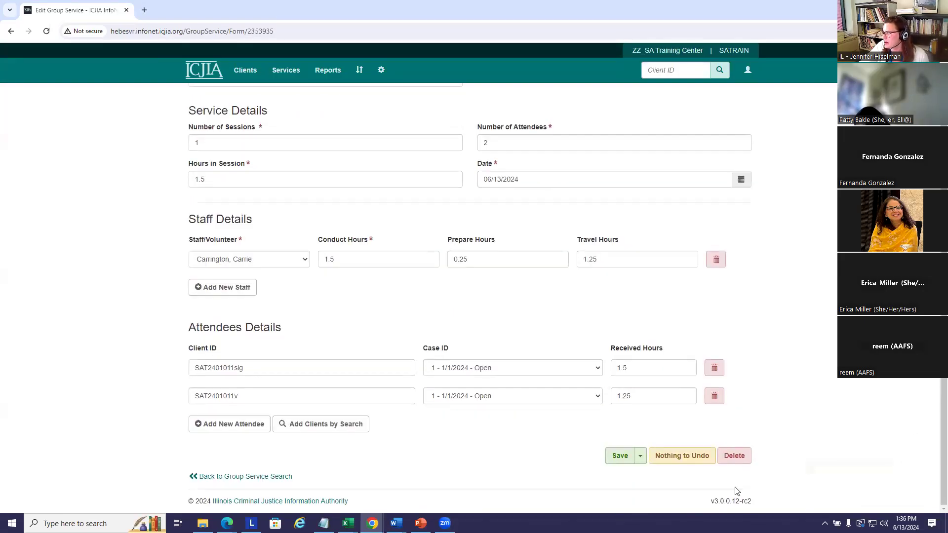
Save the record while starting a new one, and choose Counseling: Group as its group service
{"action": "left_click", "coordinate": [639, 459]}
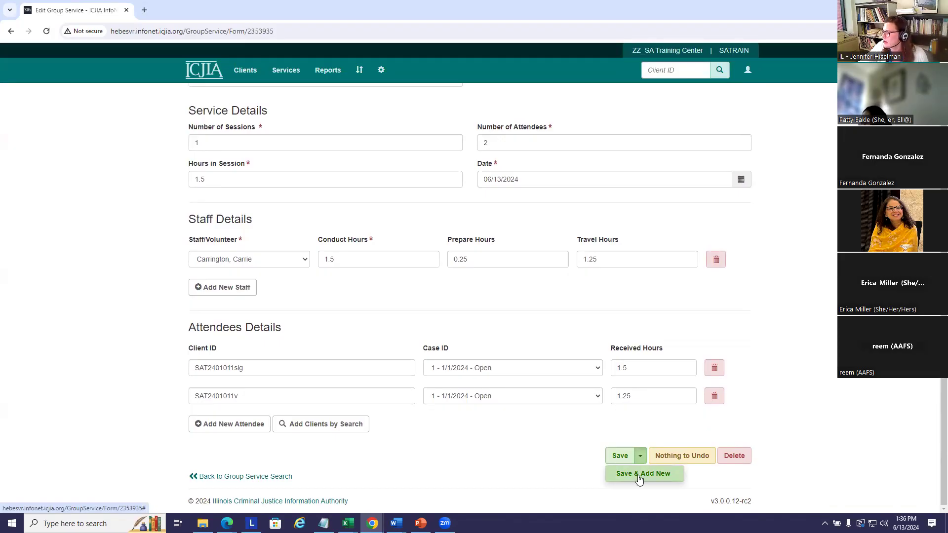
{"action": "left_click", "coordinate": [629, 475]}
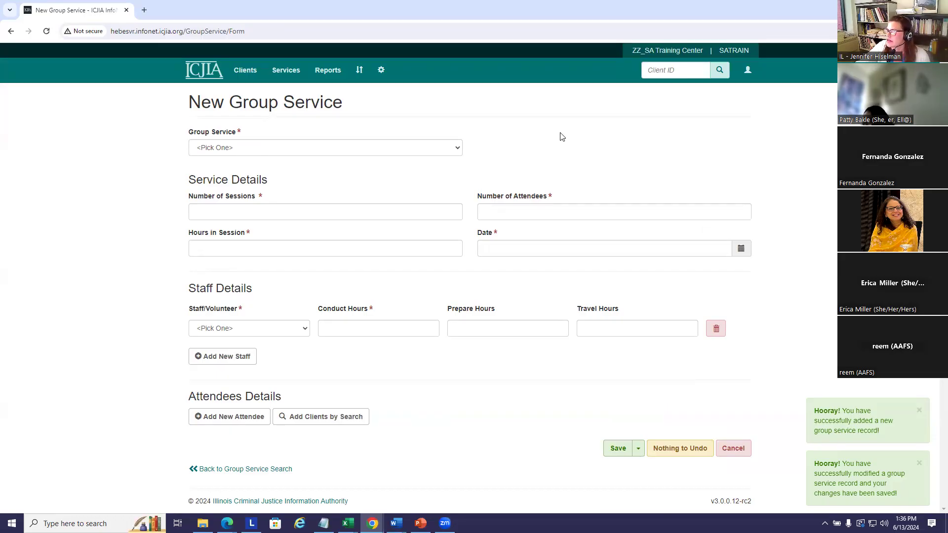
{"action": "left_click", "coordinate": [459, 149]}
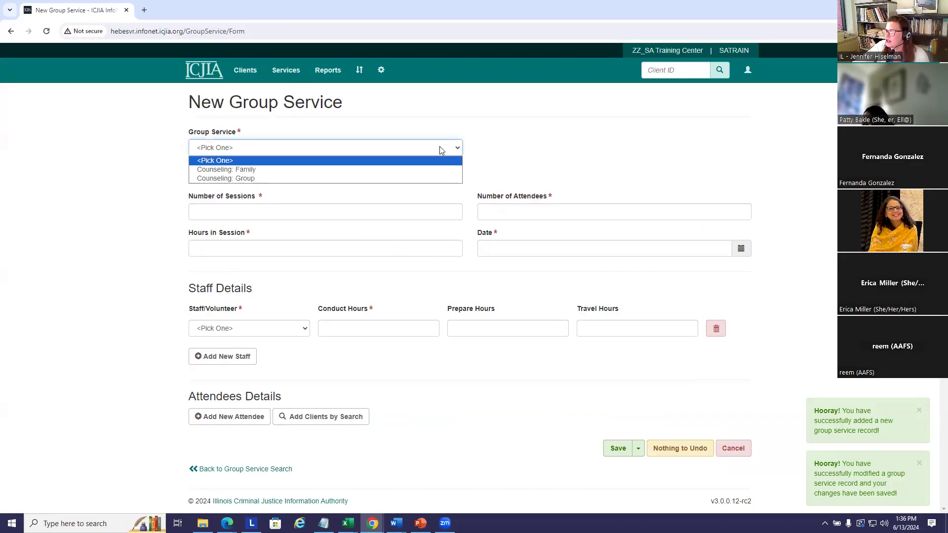
{"action": "left_click", "coordinate": [240, 178]}
Set the new group service's number of sessions to 2 and hours in session to 2
{"action": "left_click", "coordinate": [449, 212]}
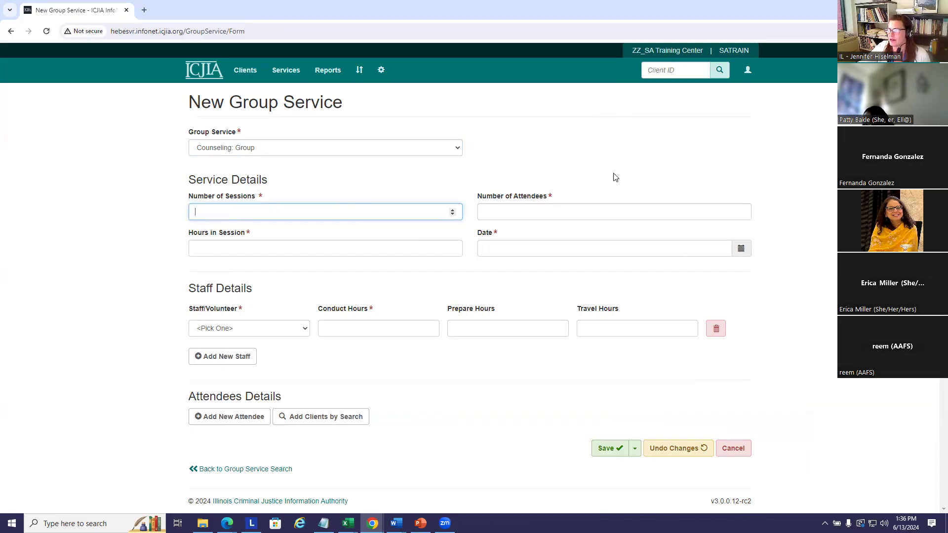
{"action": "type", "text": "2"}
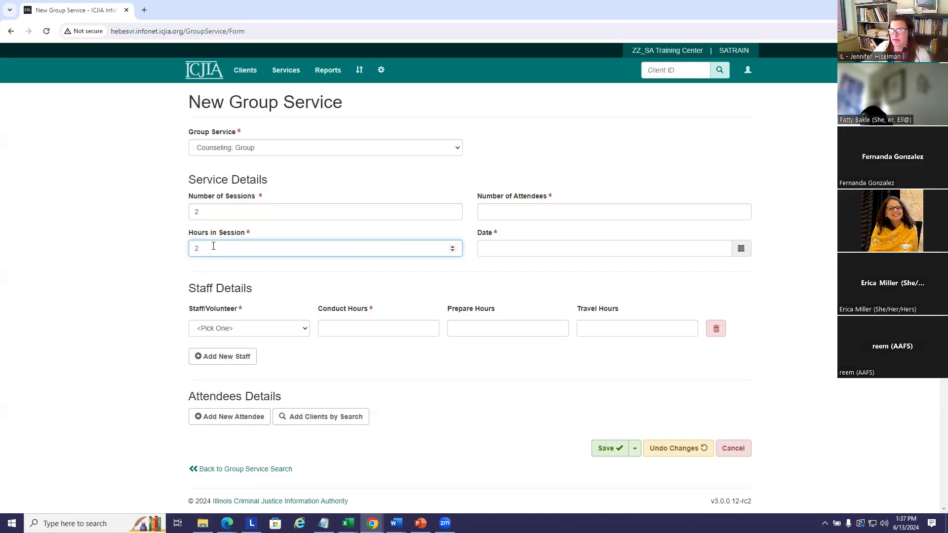
{"action": "left_click", "coordinate": [514, 167]}
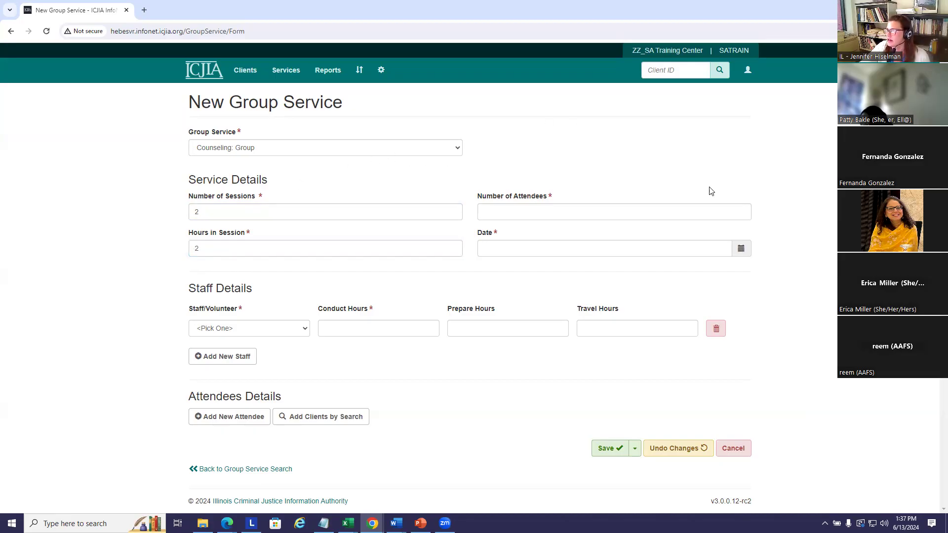
Set the number of attendees to 5 and the service date to 06/13/2024
{"action": "left_click", "coordinate": [495, 212]}
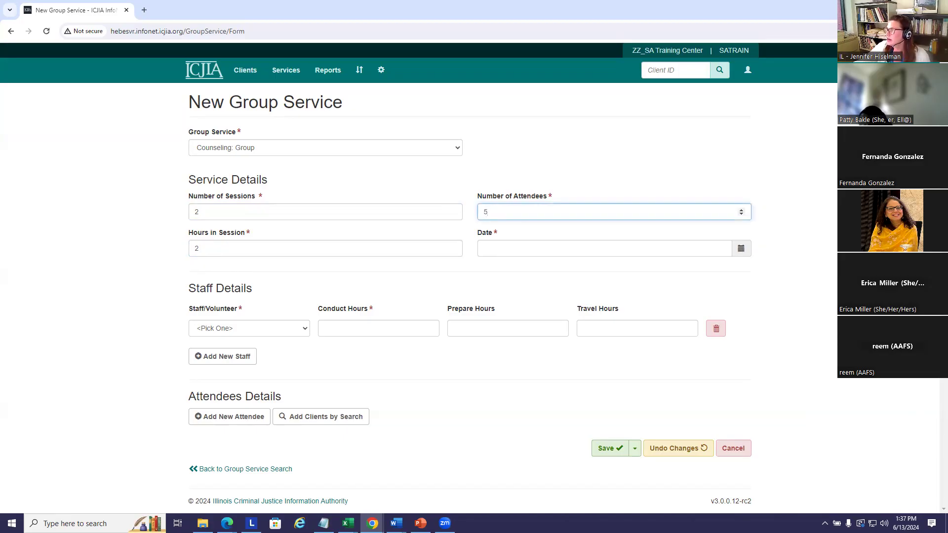
{"action": "left_click", "coordinate": [526, 246]}
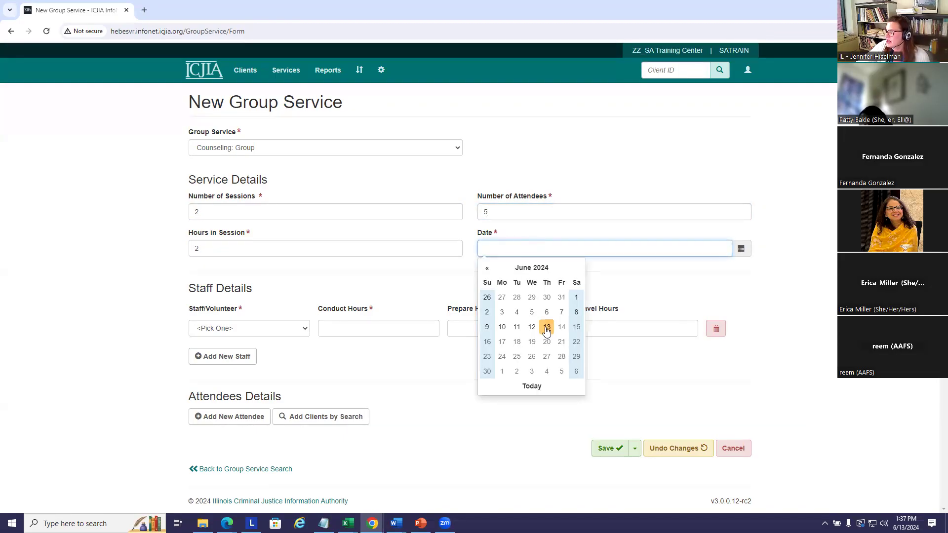
{"action": "left_click", "coordinate": [546, 327]}
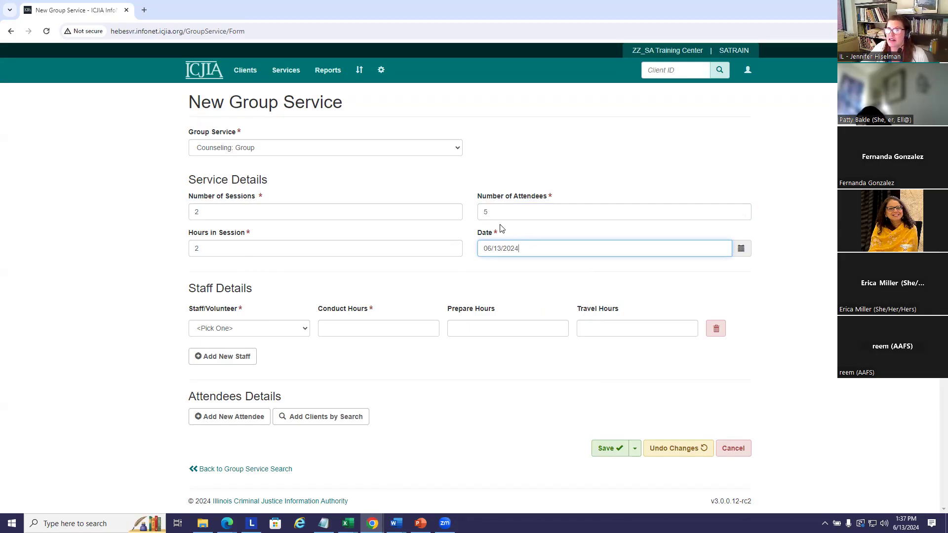
{"action": "mouse_move", "coordinate": [496, 240]}
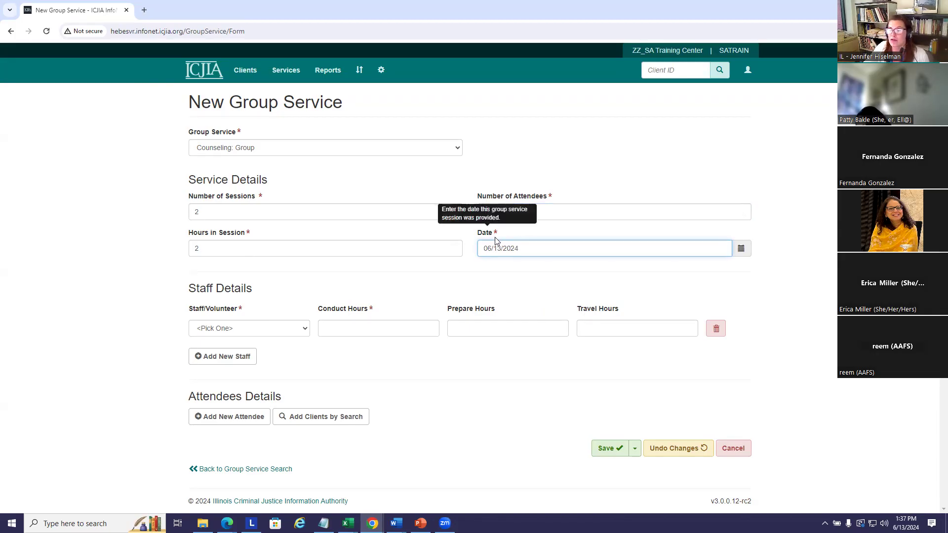
Choose the staff member for the first staff row and set their conduct hours to 2
{"action": "left_click", "coordinate": [504, 284]}
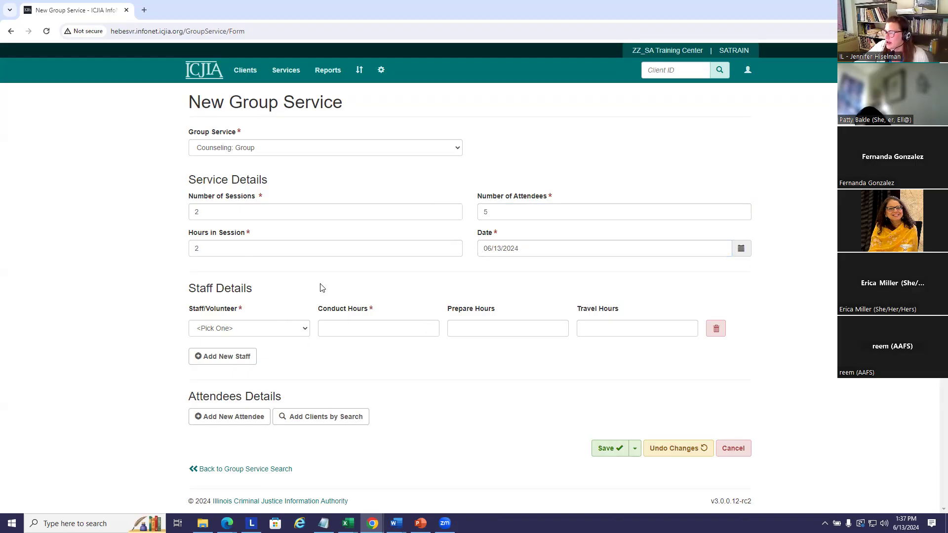
{"action": "left_click", "coordinate": [304, 329]}
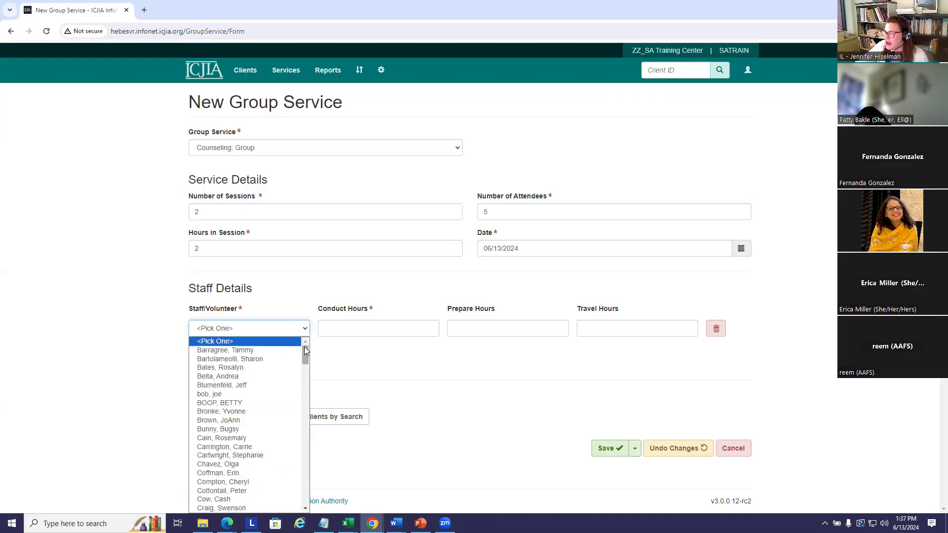
{"action": "scroll", "coordinate": [304, 351], "scroll_direction": "down", "scroll_amount": 2}
{"action": "left_click", "coordinate": [222, 447]}
{"action": "left_click", "coordinate": [351, 334]}
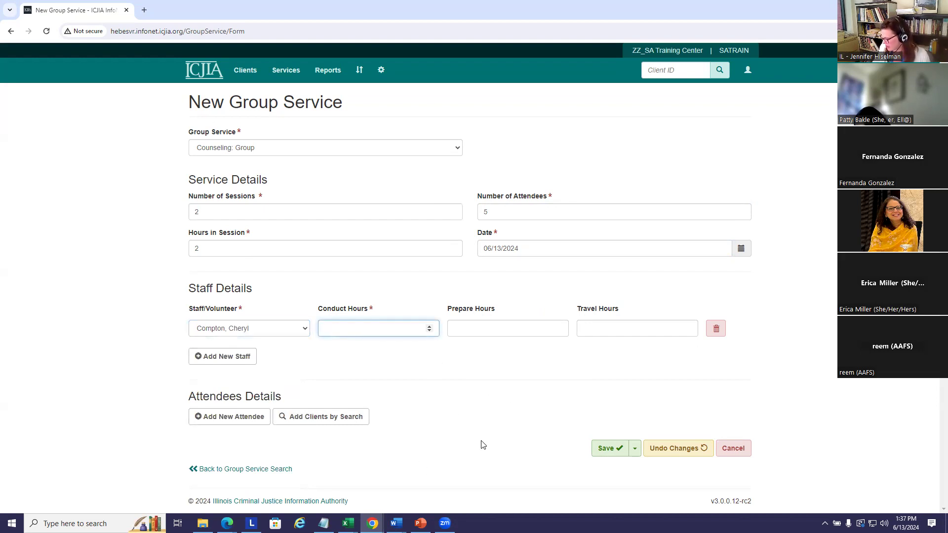
{"action": "type", "text": "2"}
{"action": "left_click", "coordinate": [476, 330]}
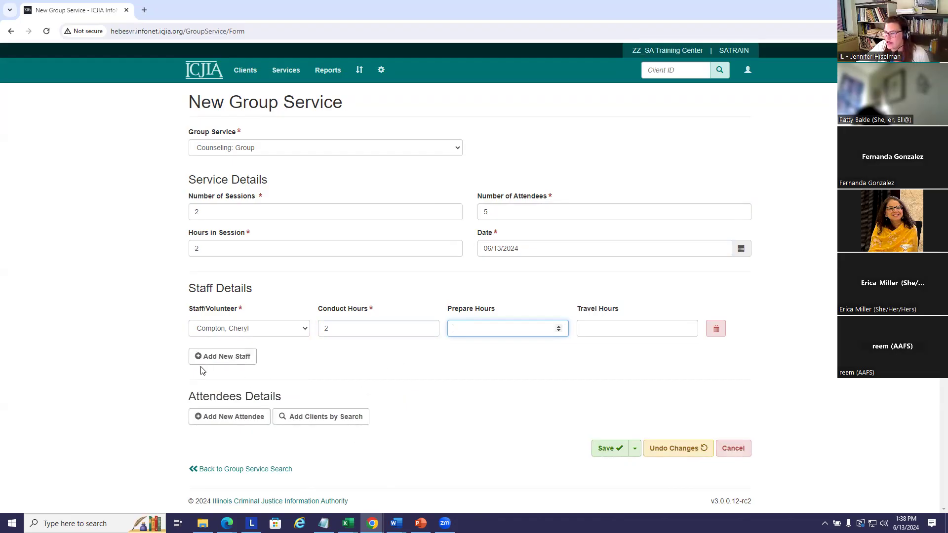
Add a second staff row, choose its staff member and set their conduct hours to 1
{"action": "left_click", "coordinate": [220, 360]}
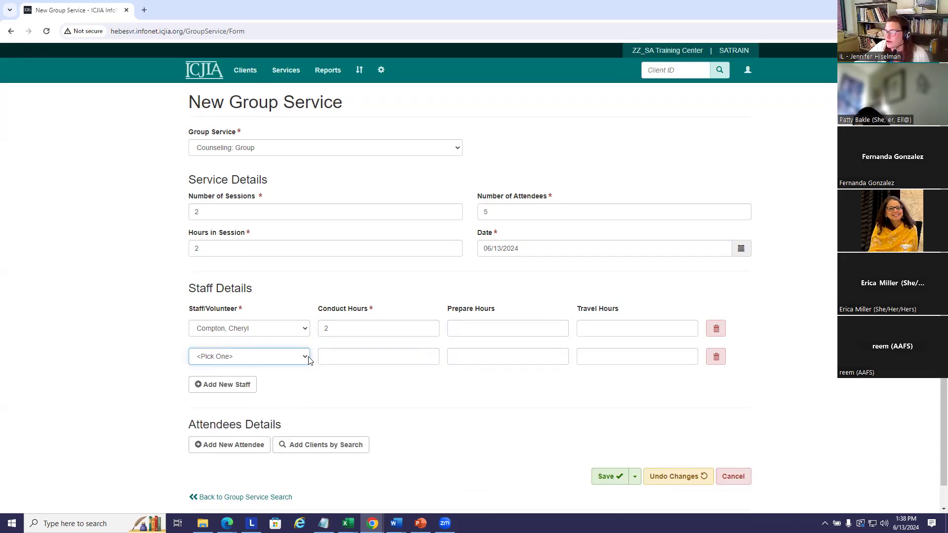
{"action": "left_click", "coordinate": [305, 356]}
{"action": "left_click_drag", "start_coordinate": [306, 193], "coordinate": [303, 236]}
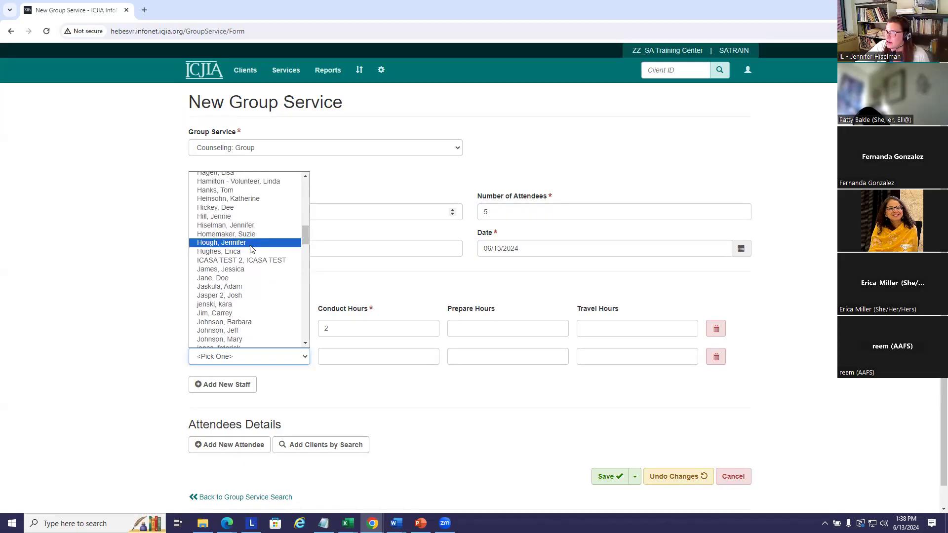
{"action": "left_click", "coordinate": [225, 225]}
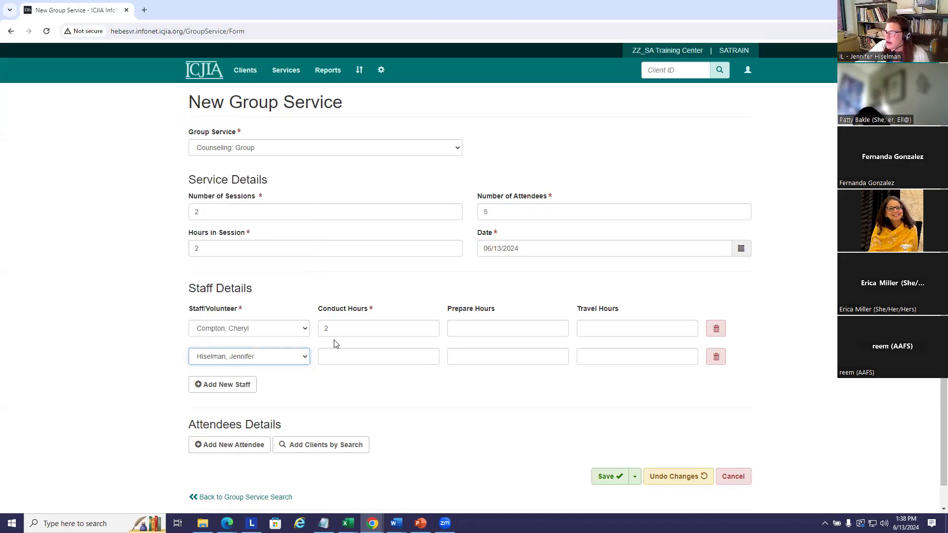
{"action": "left_click", "coordinate": [334, 356]}
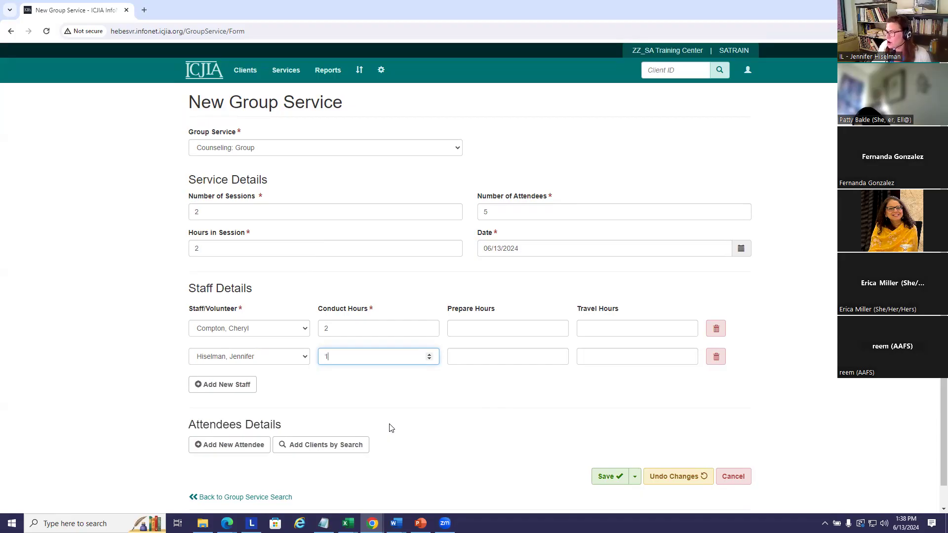
{"action": "left_click", "coordinate": [439, 406]}
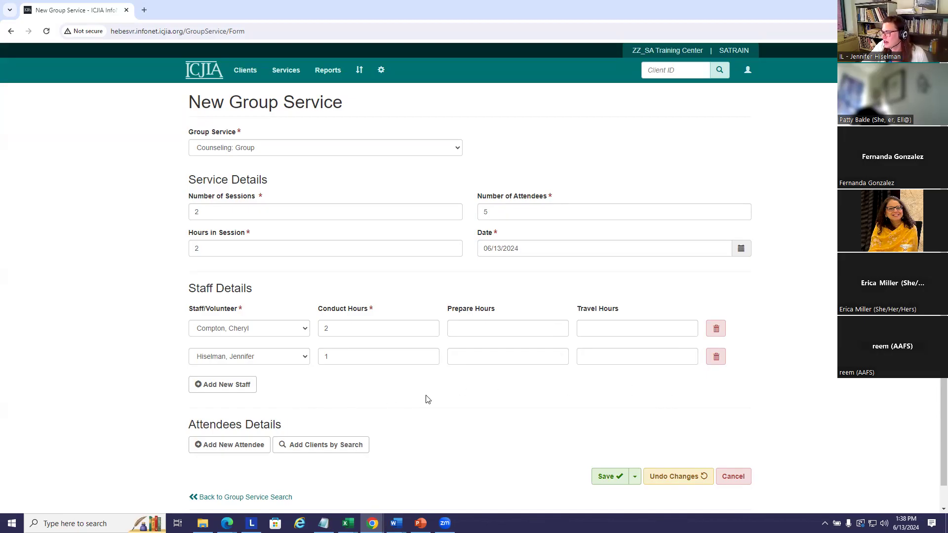
Add the first attendee from the client IDs matching "SAT", using the client's open case dated 12/2/2002
{"action": "scroll", "coordinate": [433, 388], "scroll_direction": "down", "scroll_amount": 1}
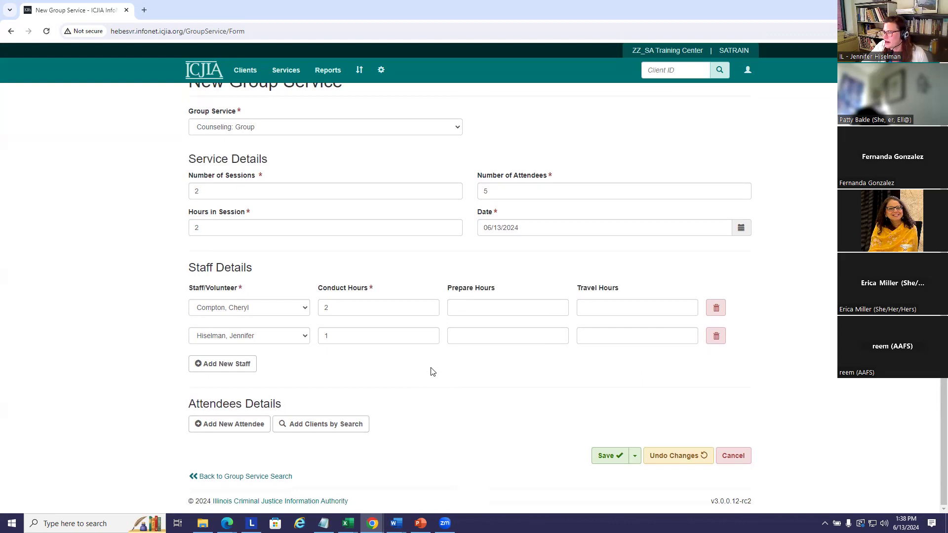
{"action": "left_click", "coordinate": [227, 427]}
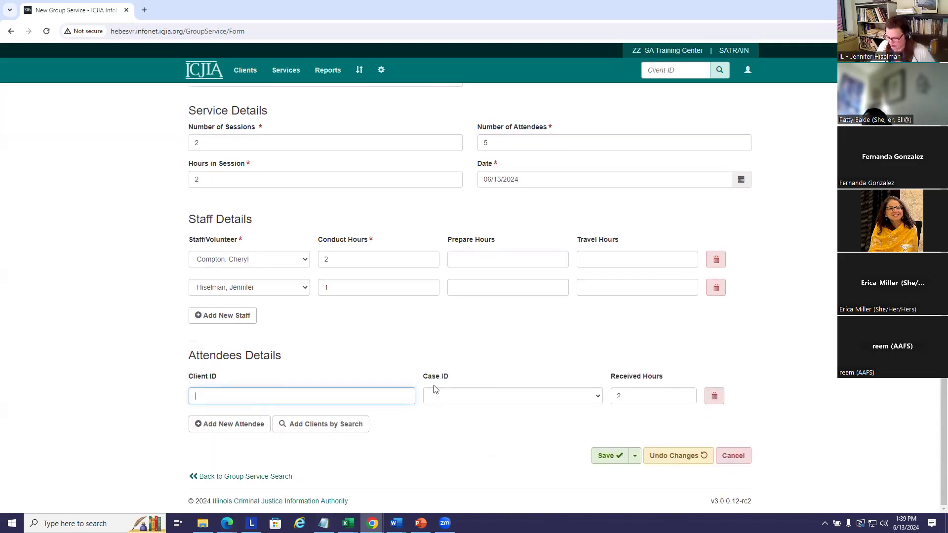
{"action": "type", "text": "SA"}
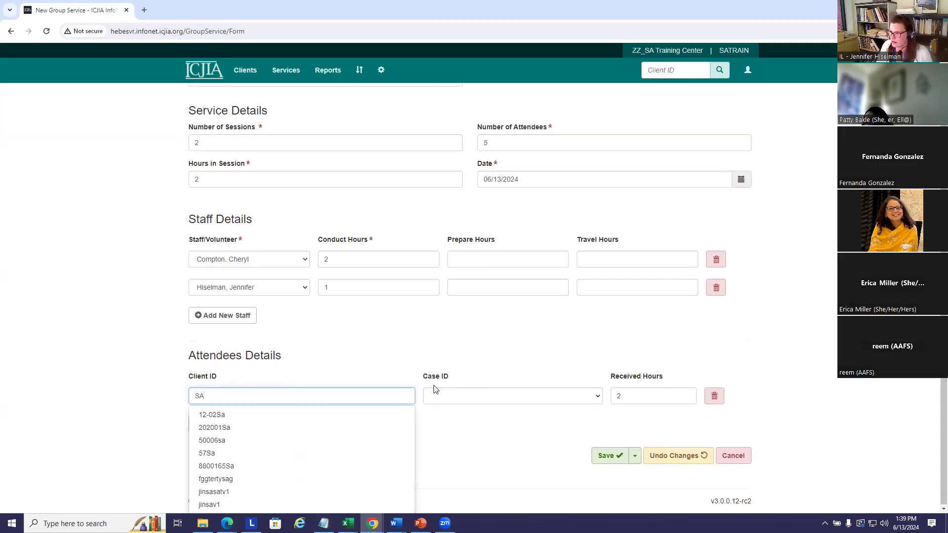
{"action": "type", "text": "T"}
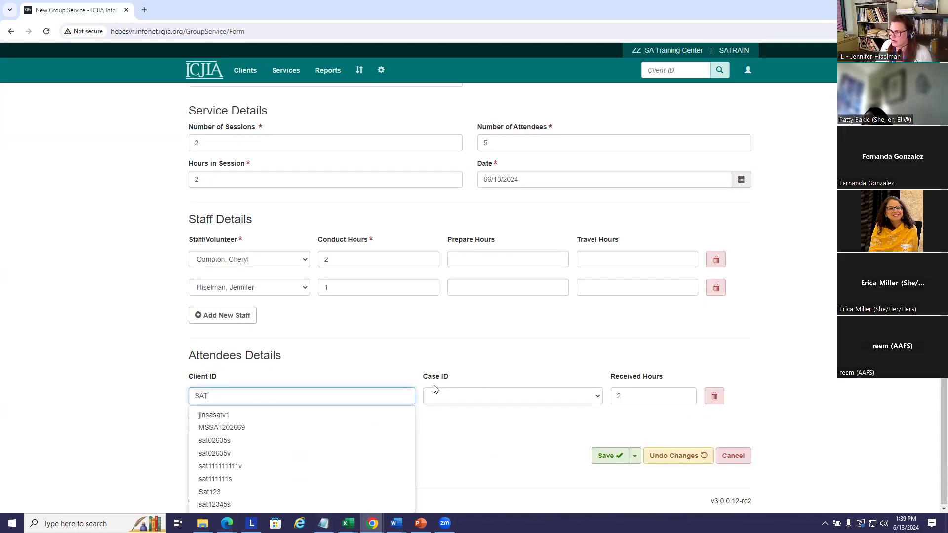
{"action": "left_click", "coordinate": [256, 428]}
{"action": "left_click", "coordinate": [477, 400]}
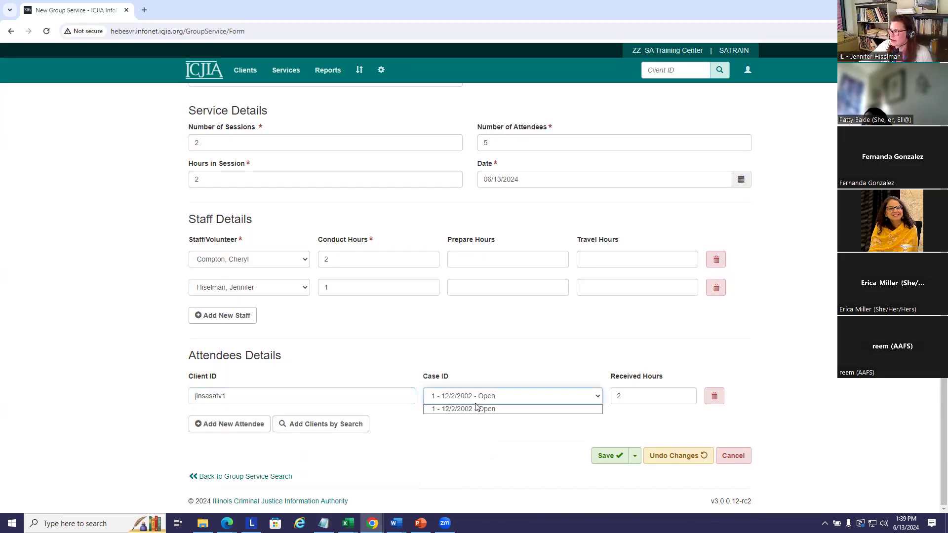
{"action": "left_click", "coordinate": [484, 410]}
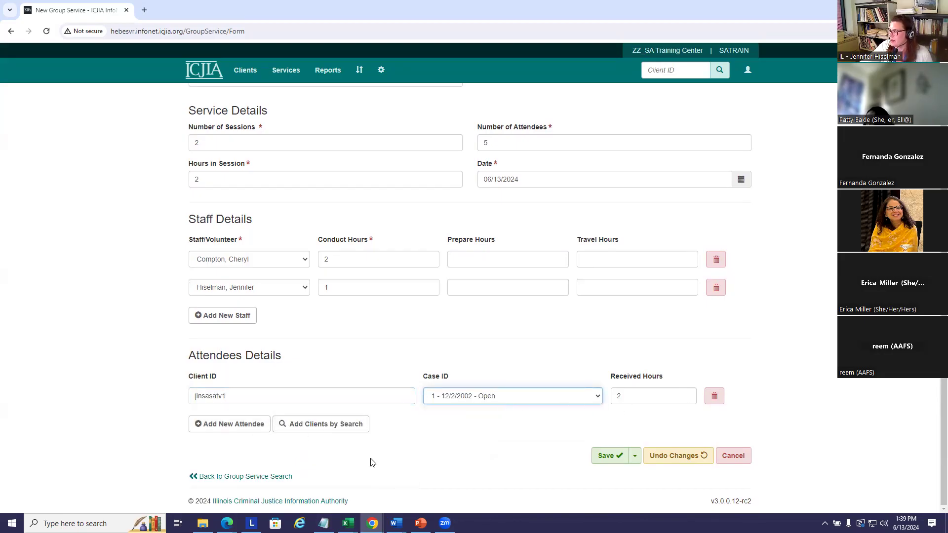
Add a second attendee from the client IDs matching "j", with the open case dated 9/13/2007
{"action": "left_click", "coordinate": [242, 433]}
{"action": "left_click", "coordinate": [220, 424]}
{"action": "type", "text": "j"}
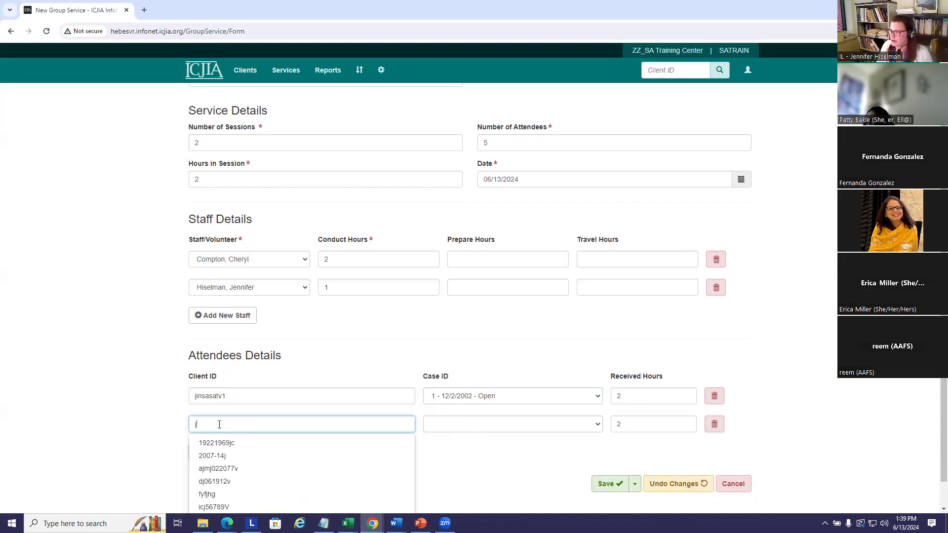
{"action": "scroll", "coordinate": [222, 427], "scroll_direction": "down", "scroll_amount": 1}
{"action": "left_click", "coordinate": [226, 428]}
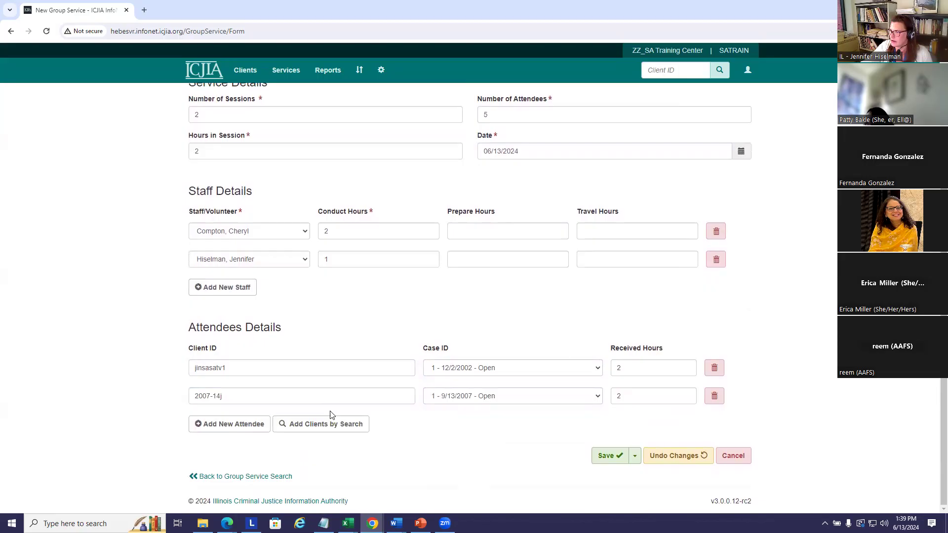
Add a third attendee from the client IDs matching "h", with the open case dated 1/5/2007
{"action": "left_click", "coordinate": [256, 423]}
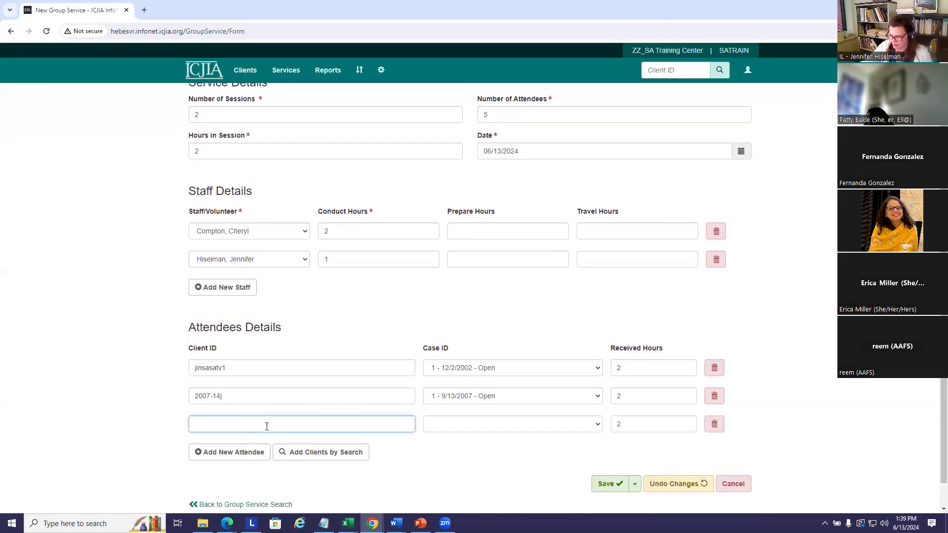
{"action": "type", "text": "ha"}
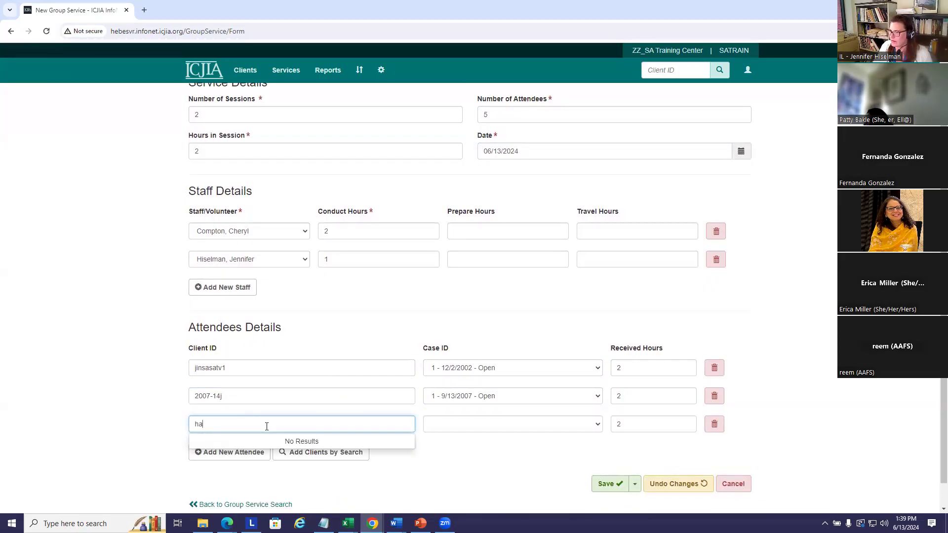
{"action": "key", "text": "BackSpace"}
{"action": "scroll", "coordinate": [241, 441], "scroll_direction": "down", "scroll_amount": 1}
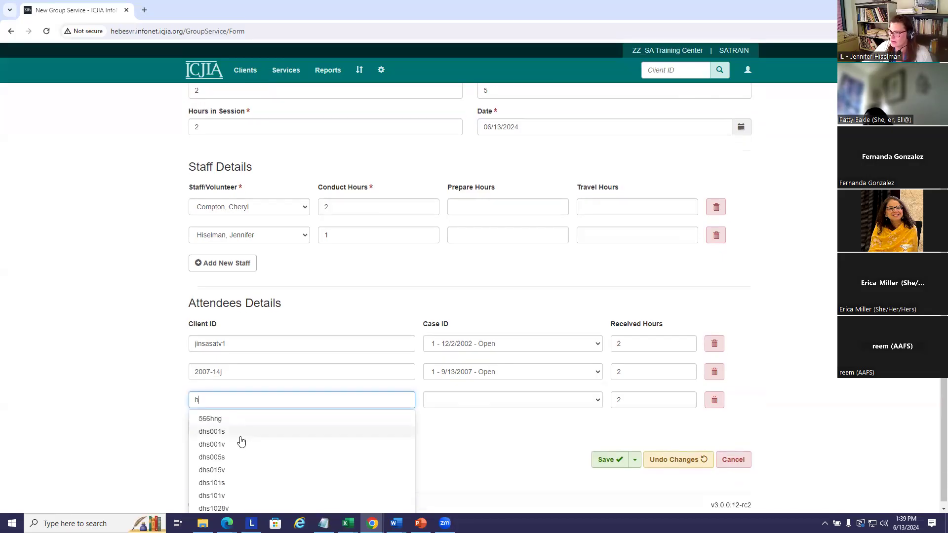
{"action": "left_click", "coordinate": [226, 432]}
Add a fourth attendee from the client IDs matching "34", with the open case dated 2/7/2002
{"action": "left_click", "coordinate": [228, 425]}
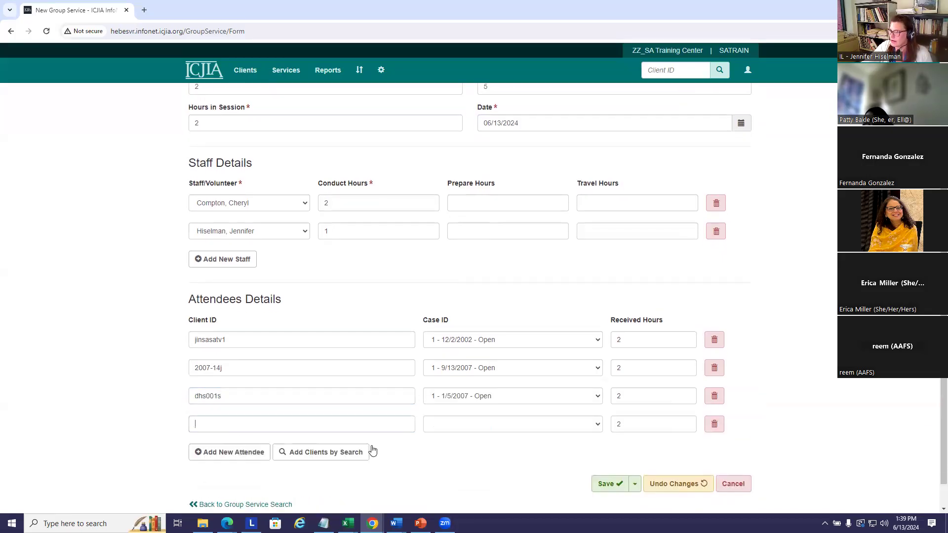
{"action": "left_click", "coordinate": [259, 426]}
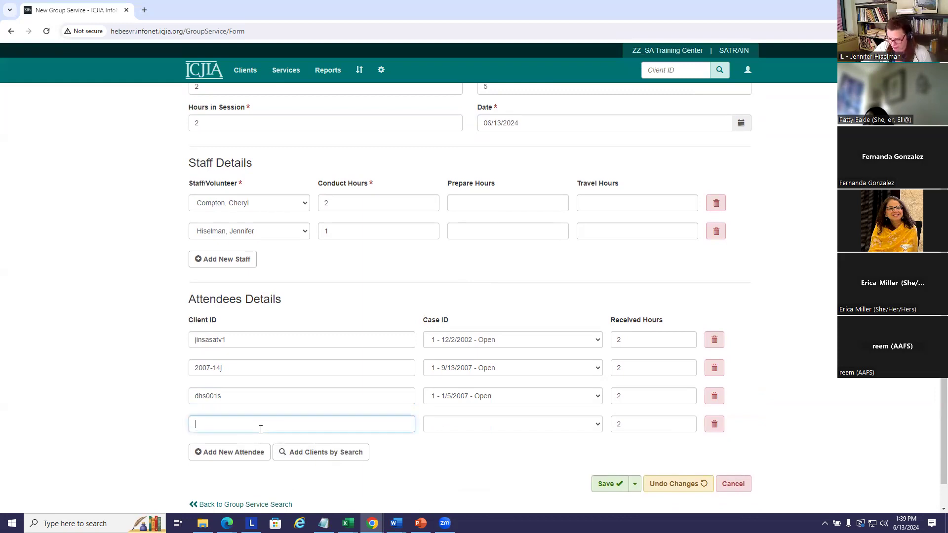
{"action": "type", "text": "34"}
{"action": "scroll", "coordinate": [211, 470], "scroll_direction": "down", "scroll_amount": 1}
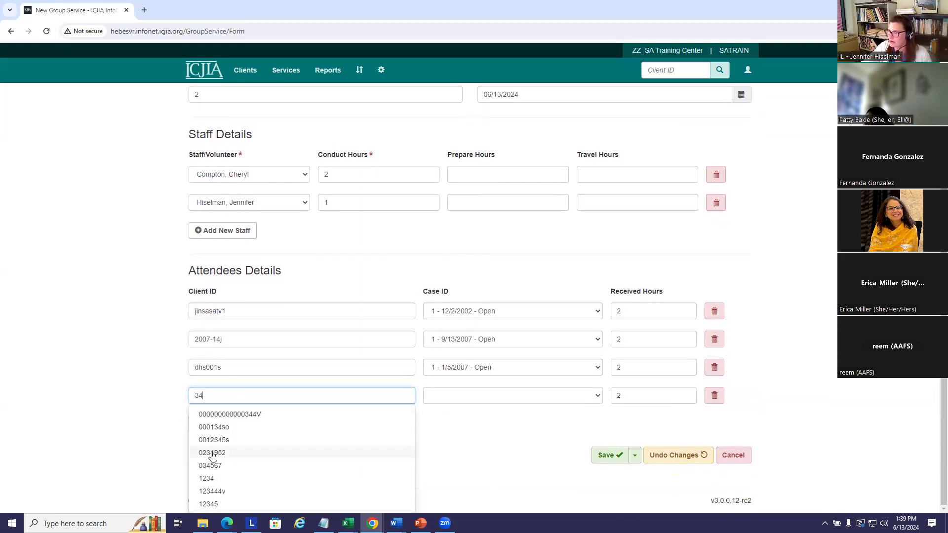
{"action": "left_click", "coordinate": [211, 453]}
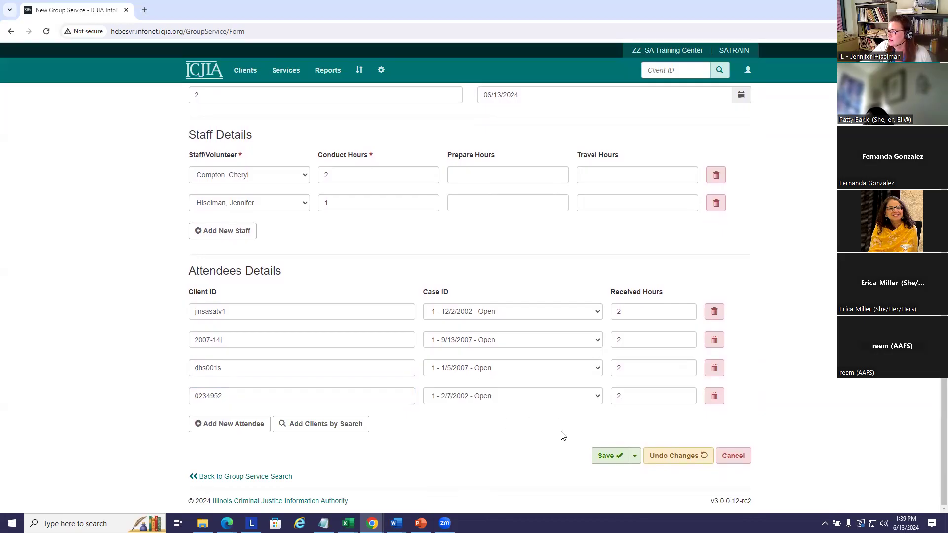
Review the group counseling entries and save the record, accepting the mismatch between the stated and added attendees
{"action": "scroll", "coordinate": [788, 427], "scroll_direction": "up", "scroll_amount": 2}
{"action": "scroll", "coordinate": [787, 427], "scroll_direction": "down", "scroll_amount": 2}
{"action": "scroll", "coordinate": [787, 428], "scroll_direction": "up", "scroll_amount": 2}
{"action": "scroll", "coordinate": [787, 427], "scroll_direction": "down", "scroll_amount": 1}
{"action": "scroll", "coordinate": [789, 428], "scroll_direction": "up", "scroll_amount": 2}
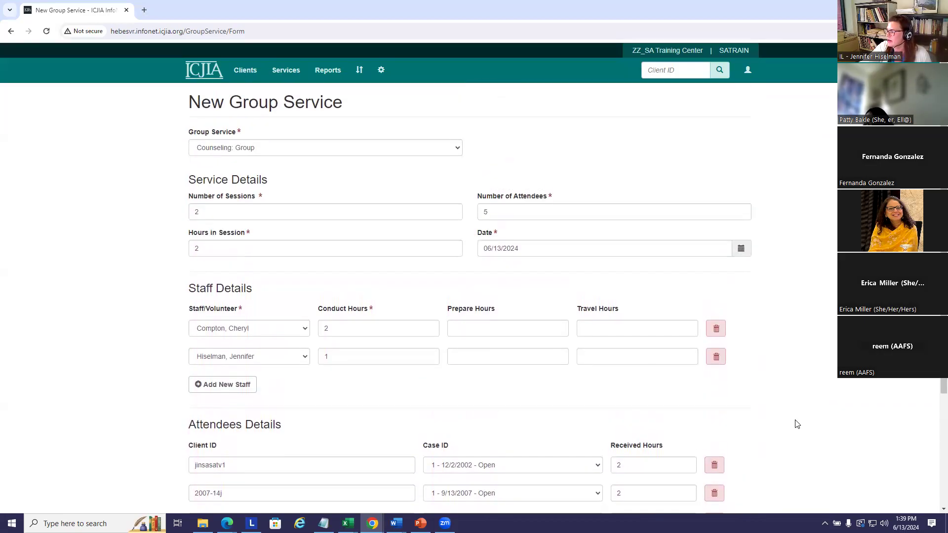
{"action": "scroll", "coordinate": [796, 424], "scroll_direction": "down", "scroll_amount": 3}
{"action": "left_click", "coordinate": [609, 454]}
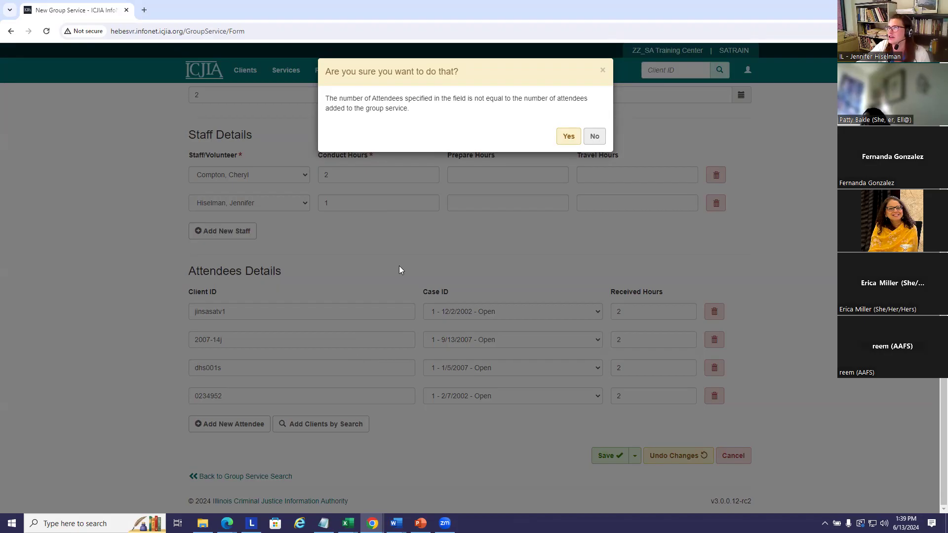
{"action": "left_click", "coordinate": [567, 136]}
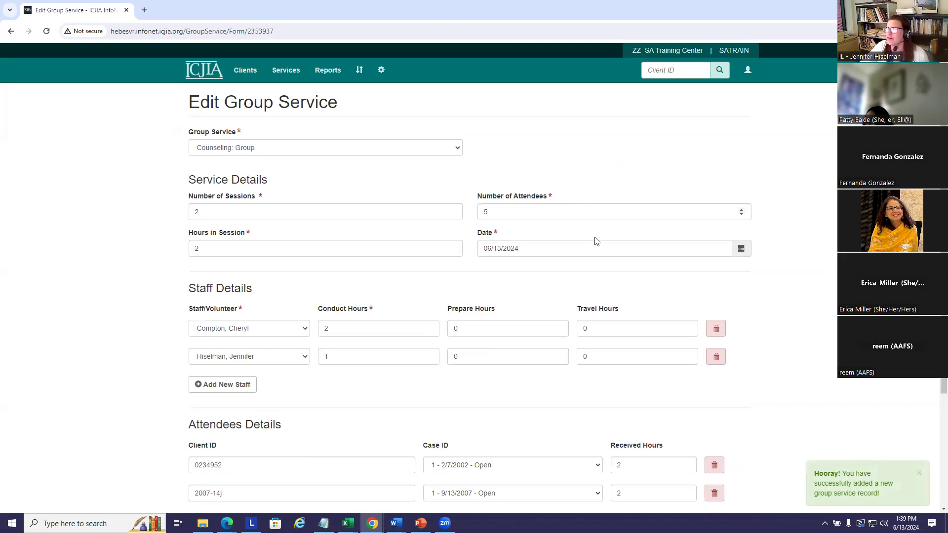
Add a fifth attendee from the client IDs matching "2", with the open case dated 4/13/2004, and save the updated record
{"action": "double_click", "coordinate": [486, 213]}
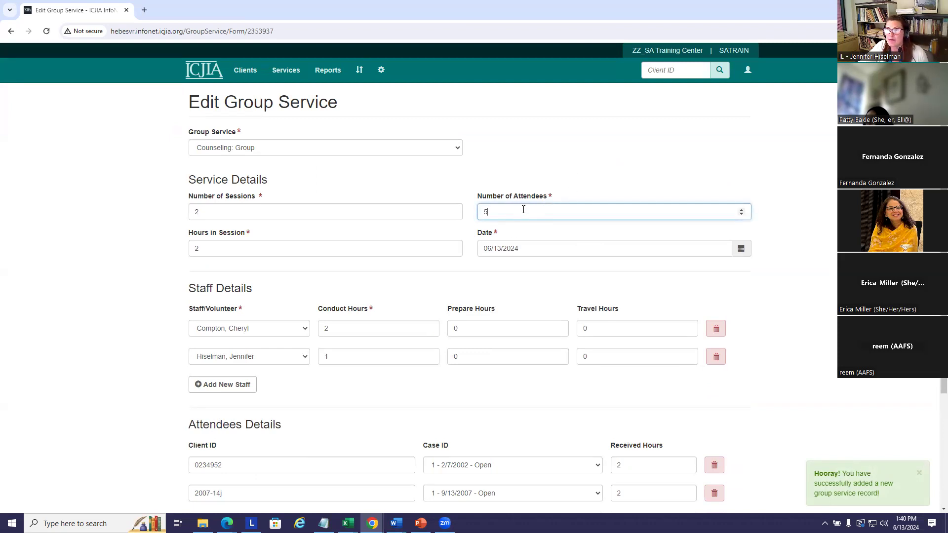
{"action": "left_click", "coordinate": [819, 268]}
{"action": "scroll", "coordinate": [818, 268], "scroll_direction": "down", "scroll_amount": 3}
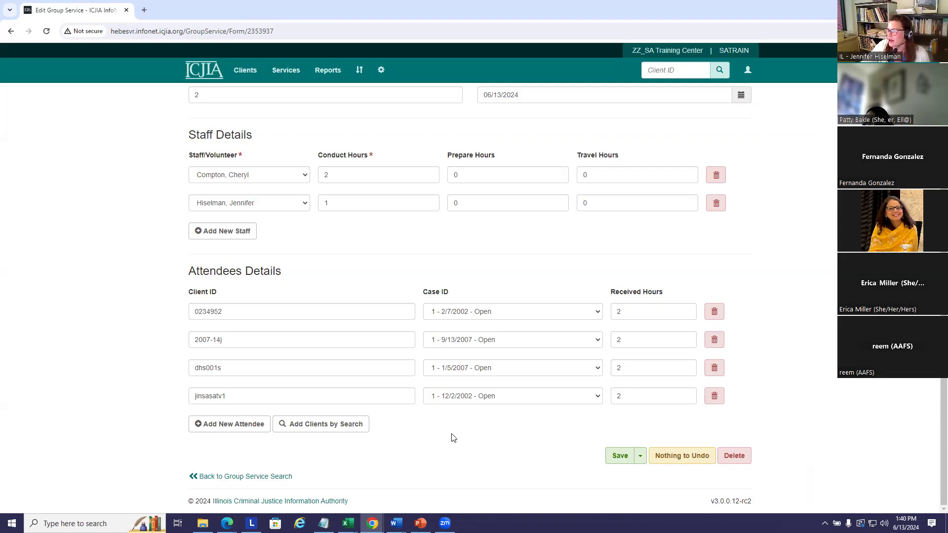
{"action": "left_click", "coordinate": [224, 426]}
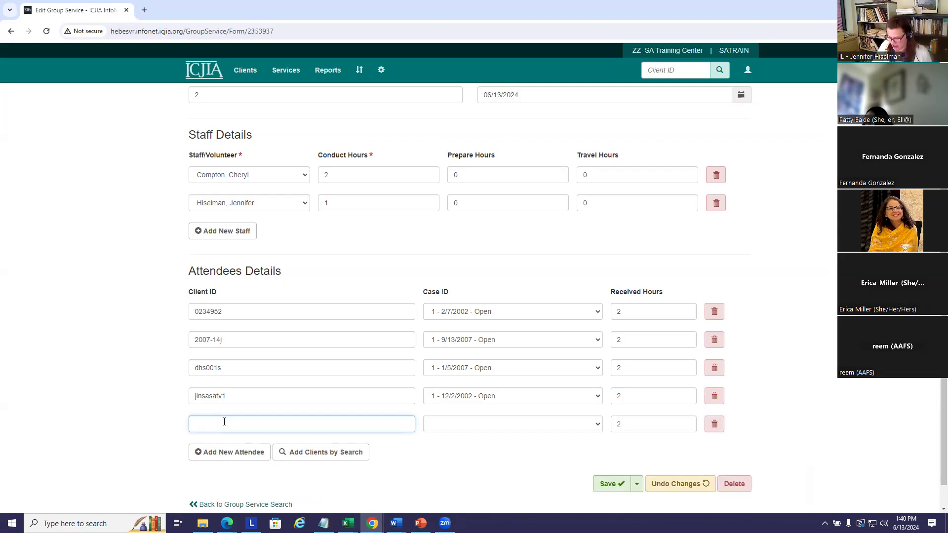
{"action": "type", "text": "2"}
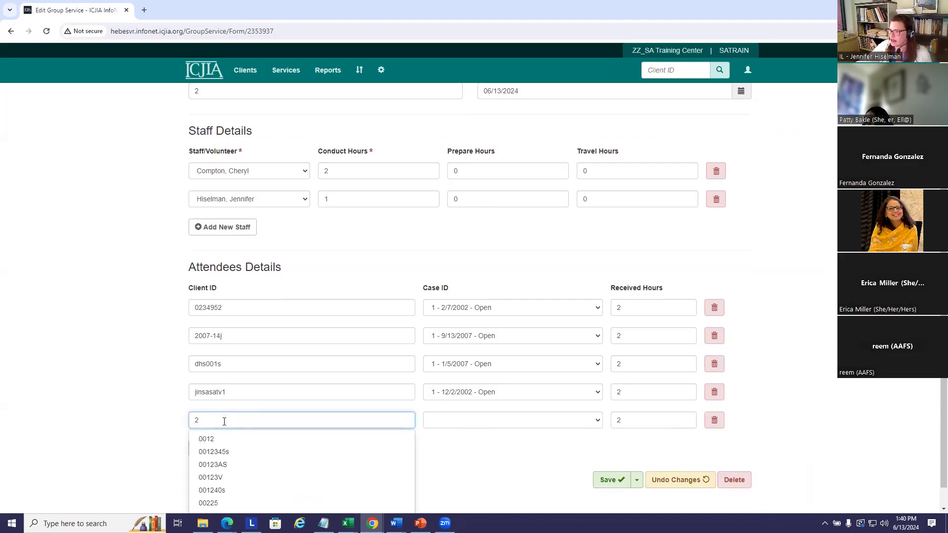
{"action": "scroll", "coordinate": [222, 419], "scroll_direction": "down", "scroll_amount": 1}
{"action": "left_click", "coordinate": [214, 478]}
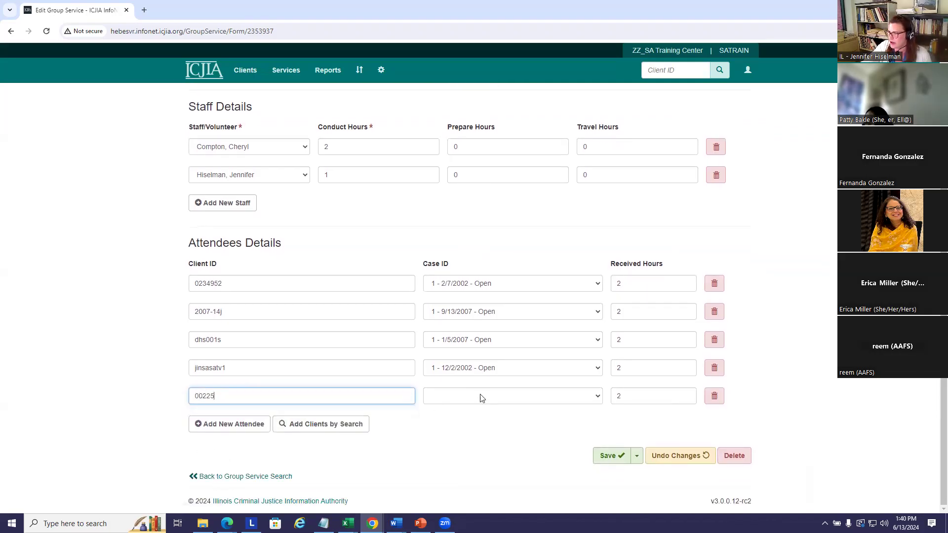
{"action": "left_click", "coordinate": [488, 398]}
{"action": "left_click", "coordinate": [490, 401]}
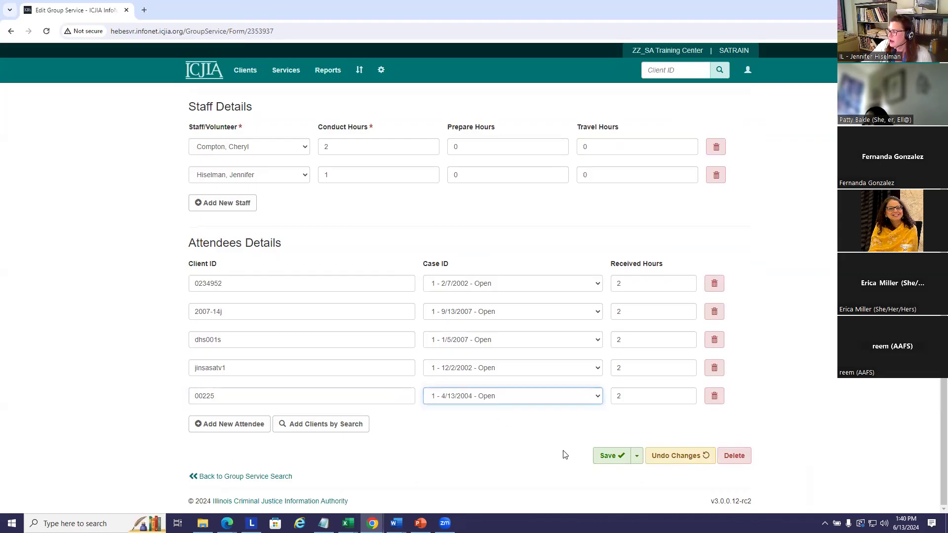
{"action": "left_click", "coordinate": [609, 456]}
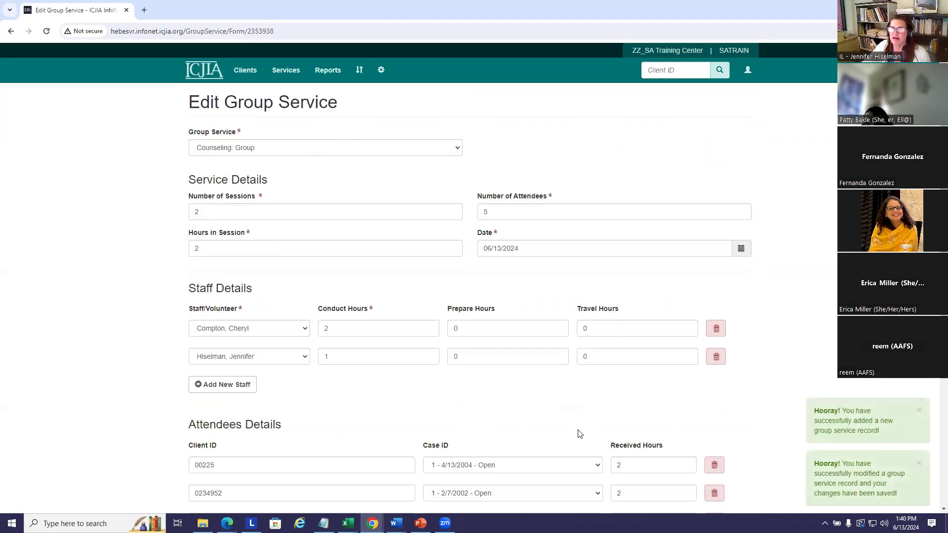
{"action": "scroll", "coordinate": [602, 404], "scroll_direction": "down", "scroll_amount": 4}
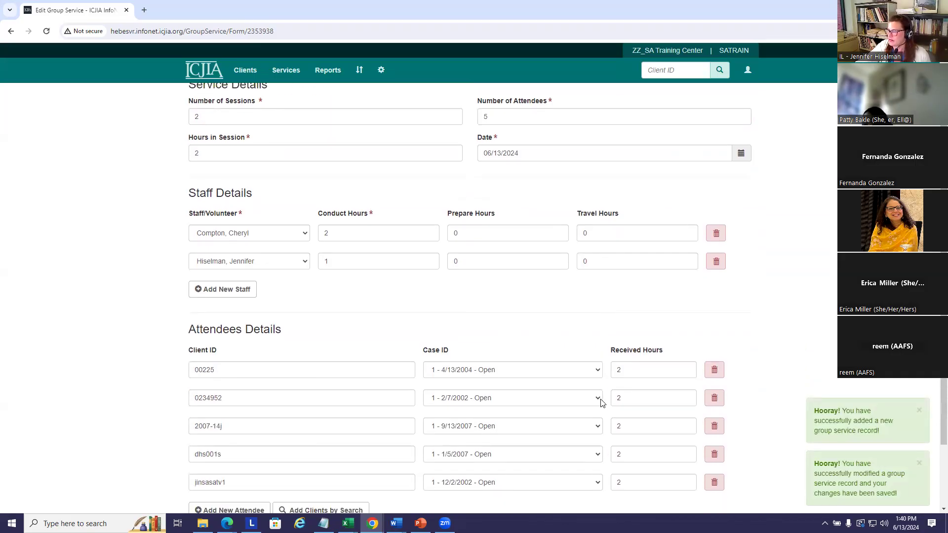
Review the staff, service and attendee details of the saved group counseling record, and return to the group services list
{"action": "scroll", "coordinate": [738, 340], "scroll_direction": "up", "scroll_amount": 2}
{"action": "scroll", "coordinate": [752, 344], "scroll_direction": "up", "scroll_amount": 1}
{"action": "scroll", "coordinate": [750, 342], "scroll_direction": "down", "scroll_amount": 3}
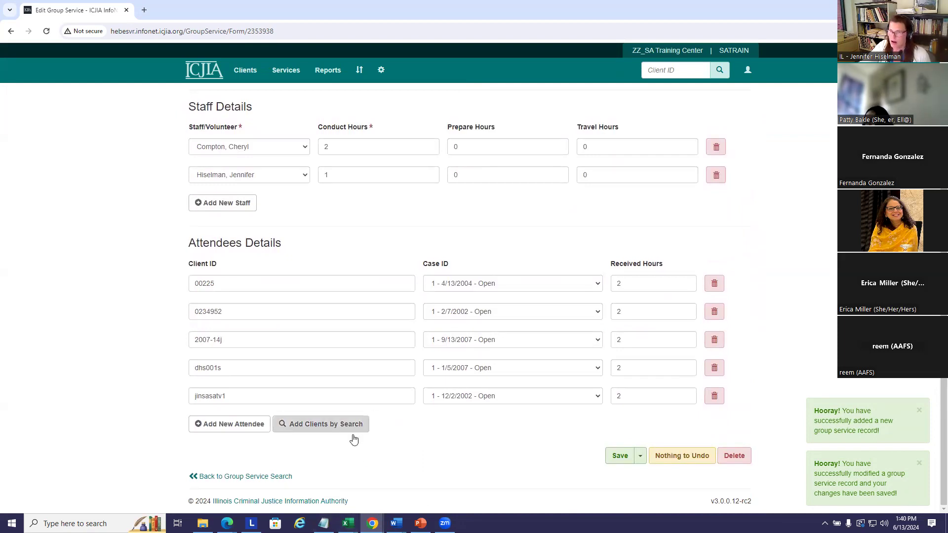
{"action": "scroll", "coordinate": [750, 283], "scroll_direction": "up", "scroll_amount": 4}
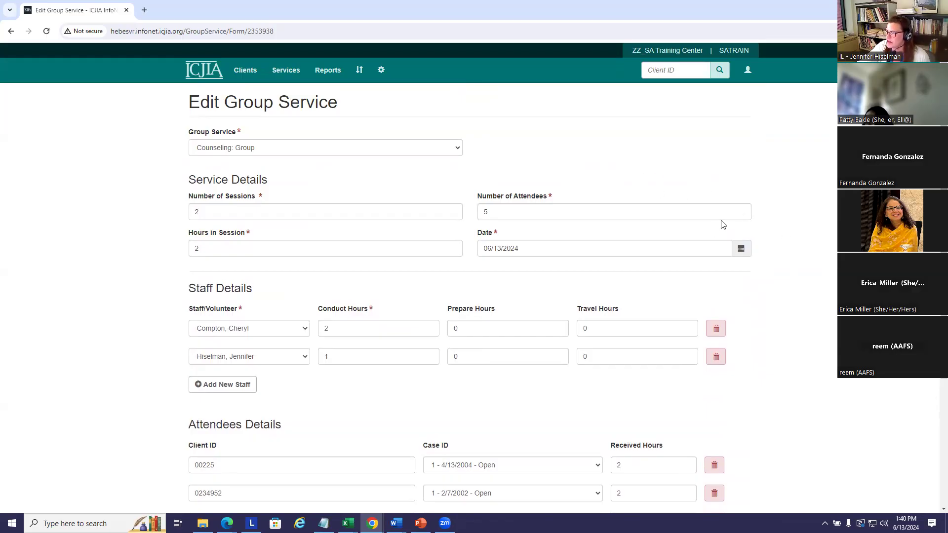
{"action": "scroll", "coordinate": [722, 225], "scroll_direction": "down", "scroll_amount": 4}
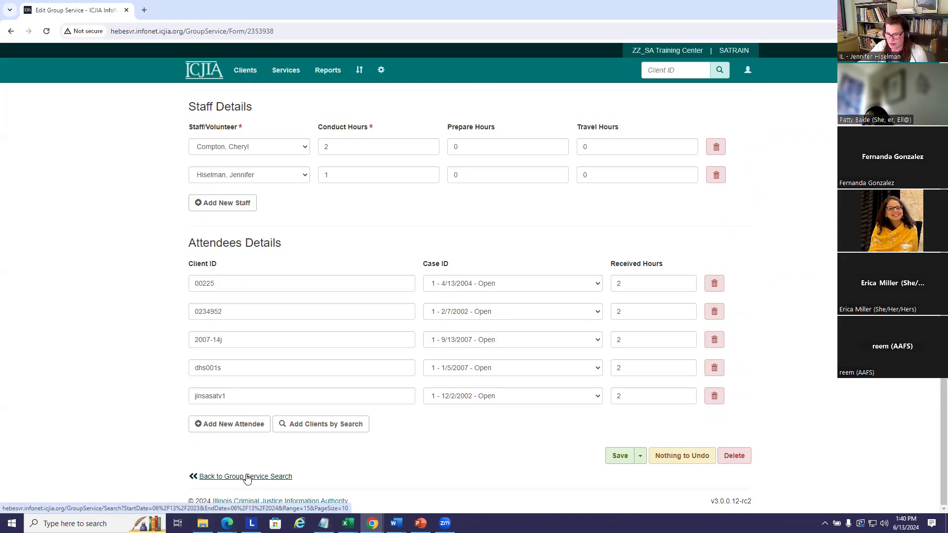
{"action": "left_click", "coordinate": [235, 477]}
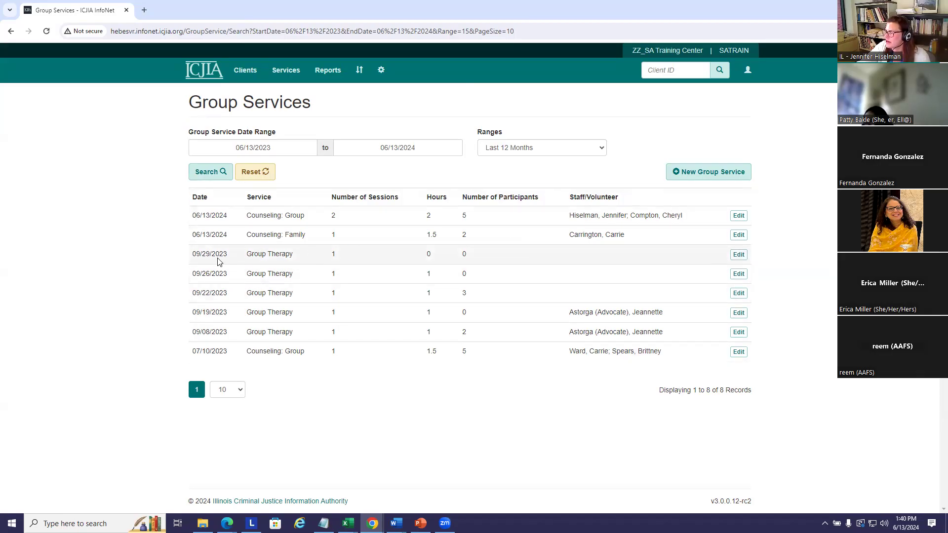
Open the group service dated 09/29/2023, set its number of attendees to 5 and its service to Counseling: Group
{"action": "left_click", "coordinate": [737, 255]}
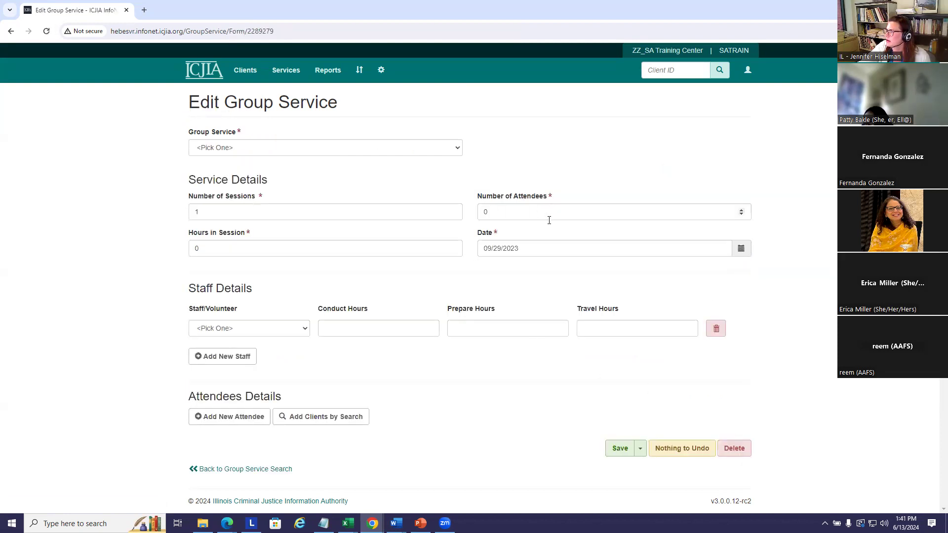
{"action": "double_click", "coordinate": [507, 214]}
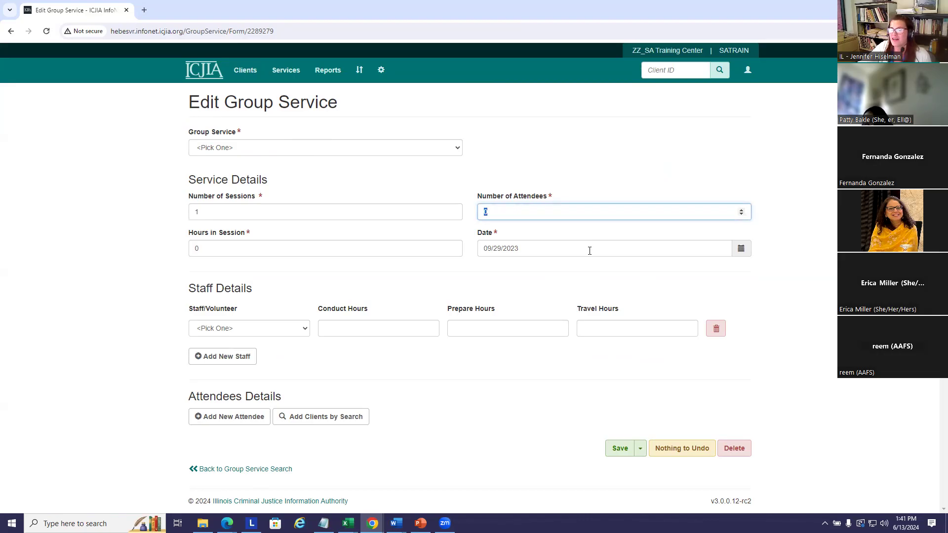
{"action": "type", "text": "5"}
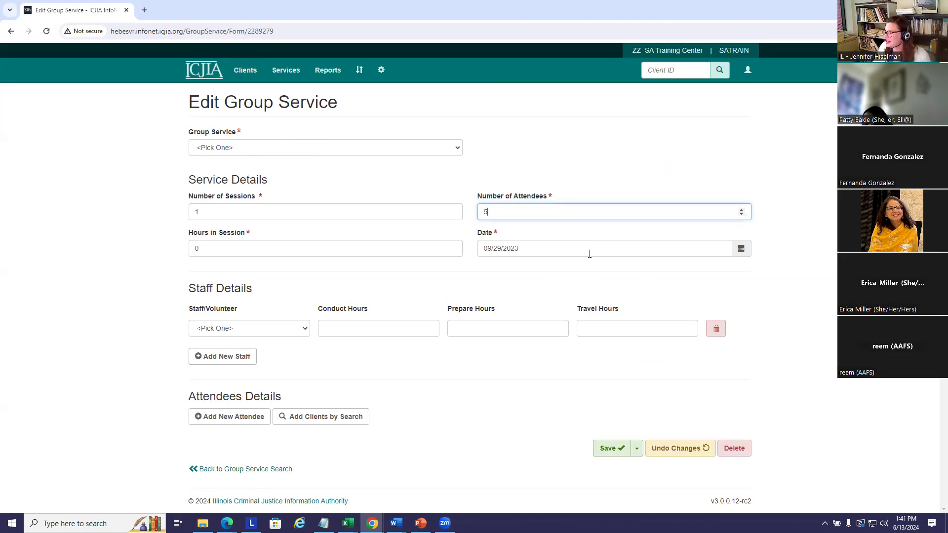
{"action": "left_click", "coordinate": [503, 381]}
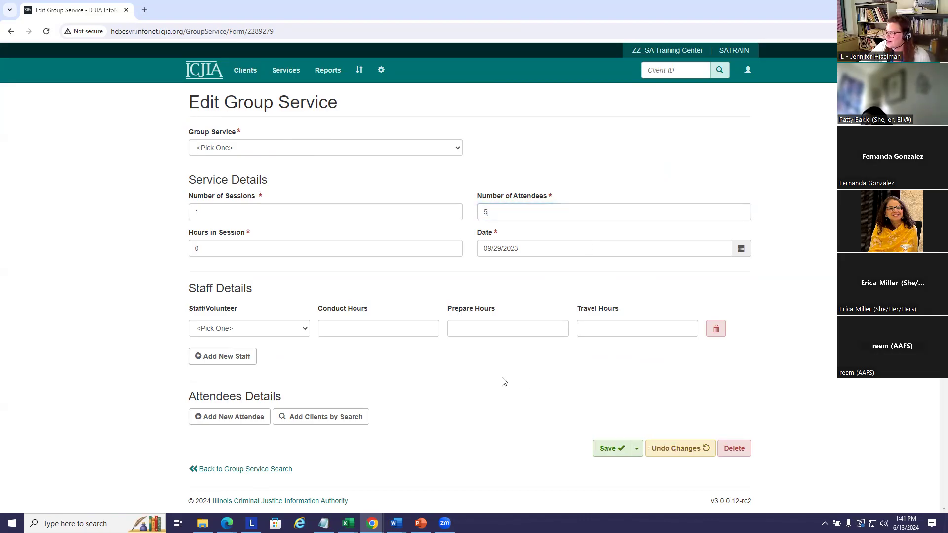
{"action": "left_click", "coordinate": [305, 329]}
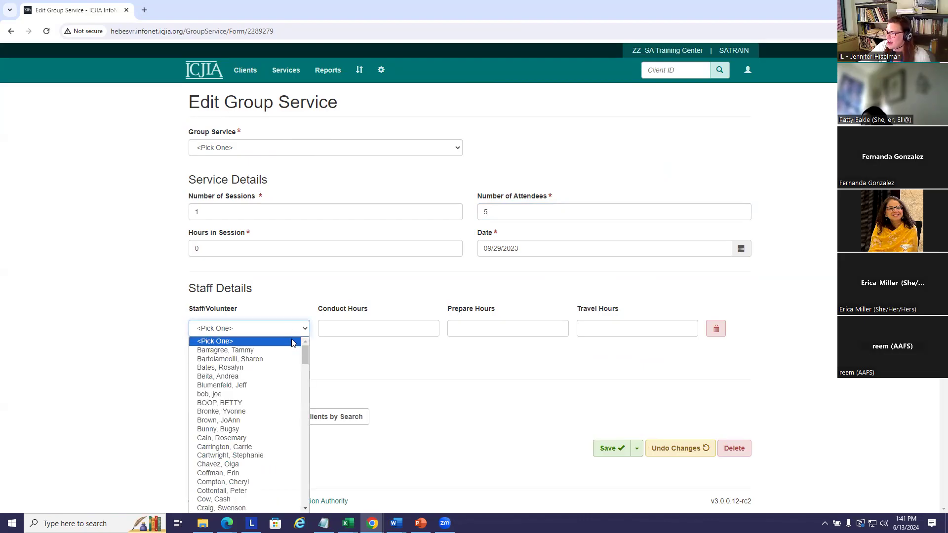
{"action": "left_click", "coordinate": [296, 341]}
{"action": "left_click", "coordinate": [458, 151]}
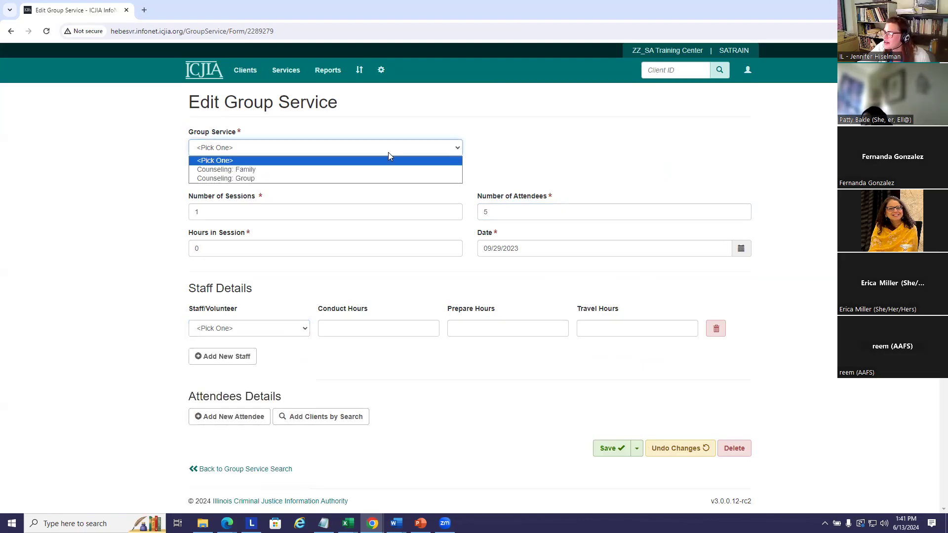
{"action": "left_click", "coordinate": [339, 179]}
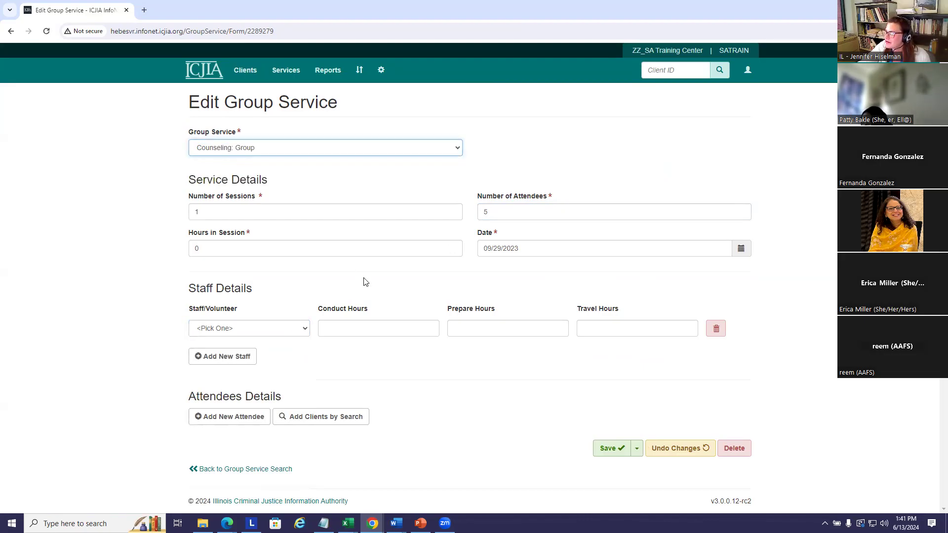
Assign a staff member with 1 conduct hour to the service and set the hours in session to 1
{"action": "left_click", "coordinate": [306, 332]}
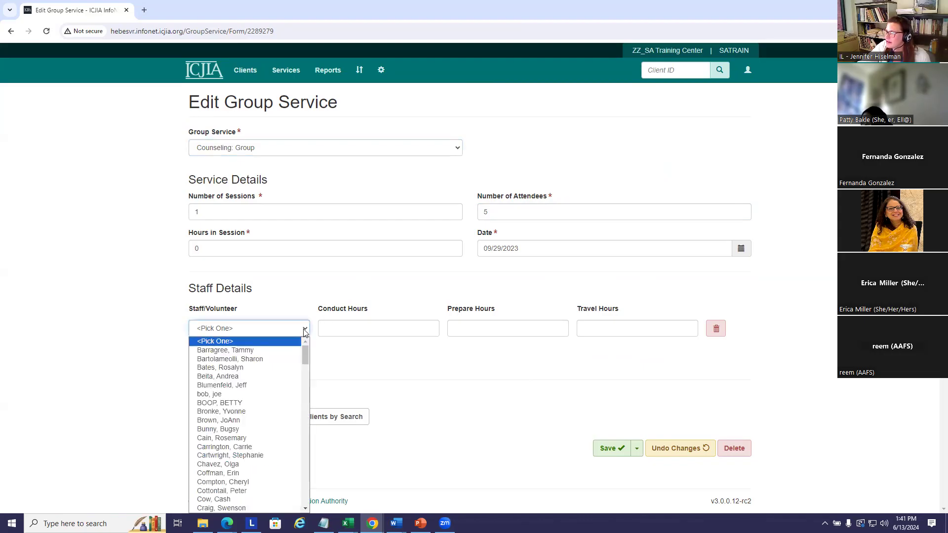
{"action": "left_click", "coordinate": [245, 412]}
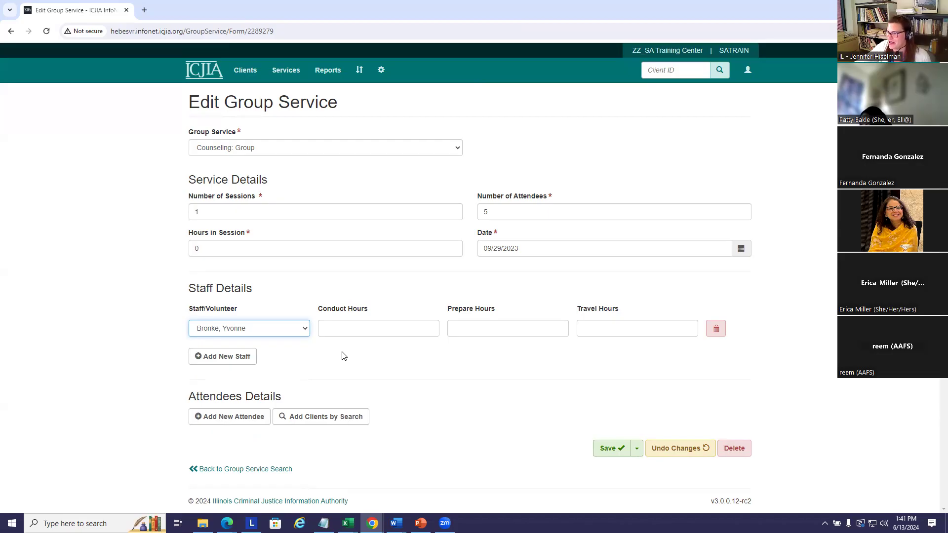
{"action": "left_click", "coordinate": [351, 329]}
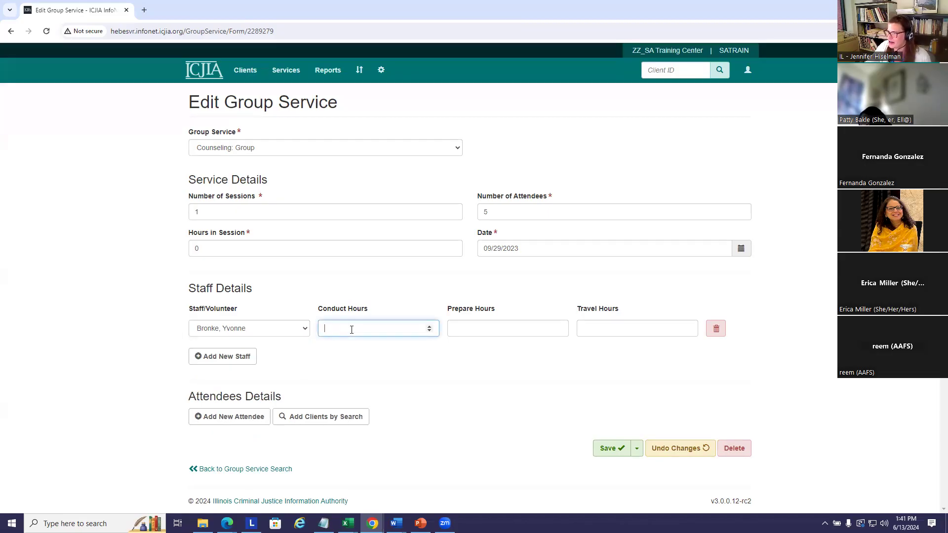
{"action": "left_click_drag", "start_coordinate": [216, 248], "coordinate": [177, 251]}
{"action": "type", "text": "1"}
{"action": "left_click", "coordinate": [402, 331]}
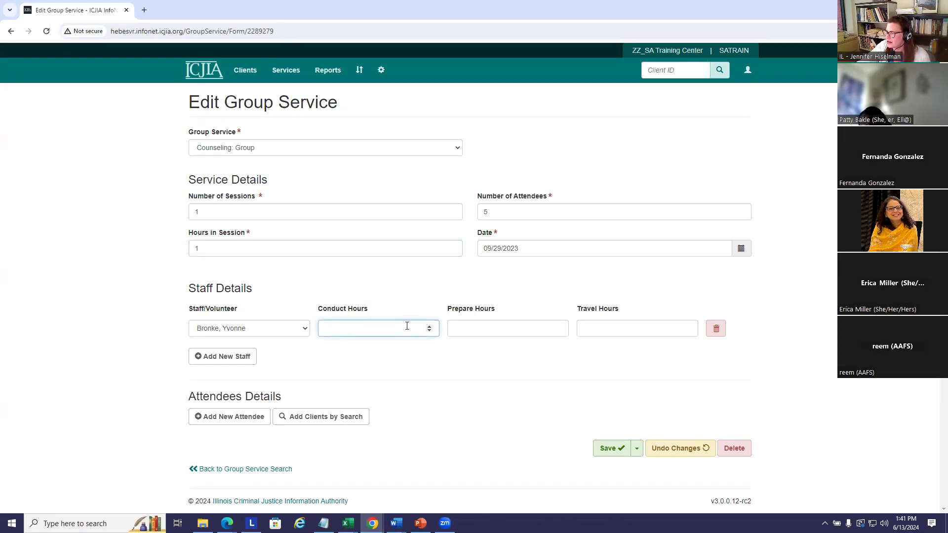
{"action": "left_click", "coordinate": [428, 326]}
{"action": "left_click", "coordinate": [475, 330]}
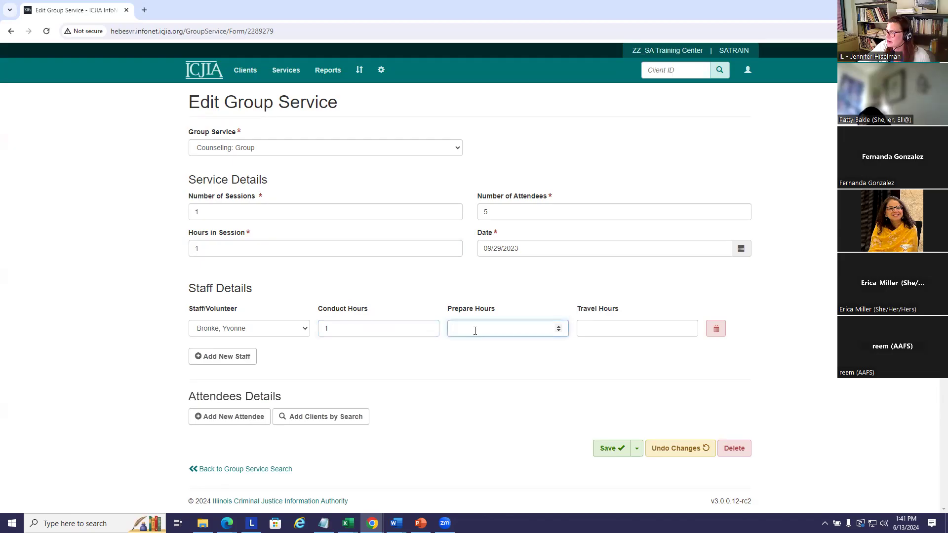
Add the first five clients from the client search over the last 3 months as attendees of the group service
{"action": "left_click", "coordinate": [230, 417]}
{"action": "scroll", "coordinate": [497, 448], "scroll_direction": "down", "scroll_amount": 2}
{"action": "left_click", "coordinate": [339, 425]}
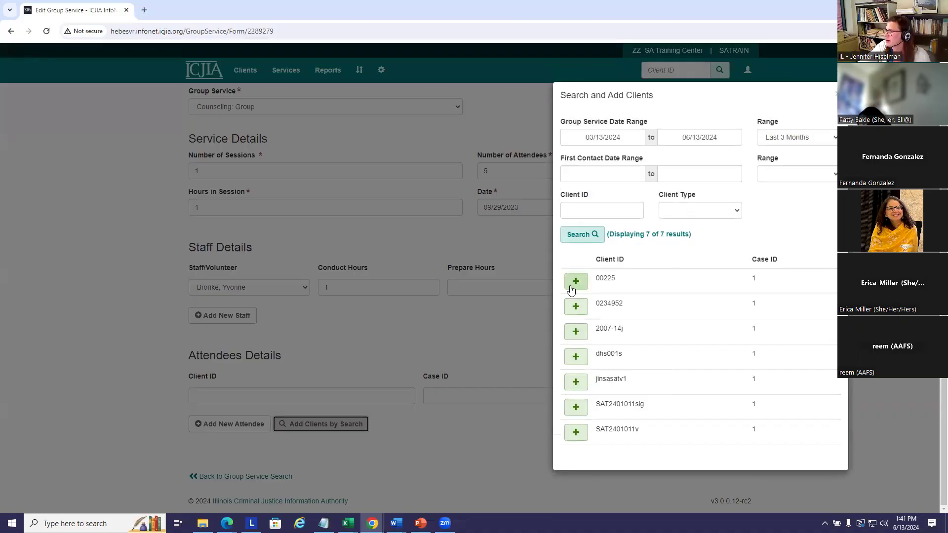
{"action": "left_click", "coordinate": [575, 284]}
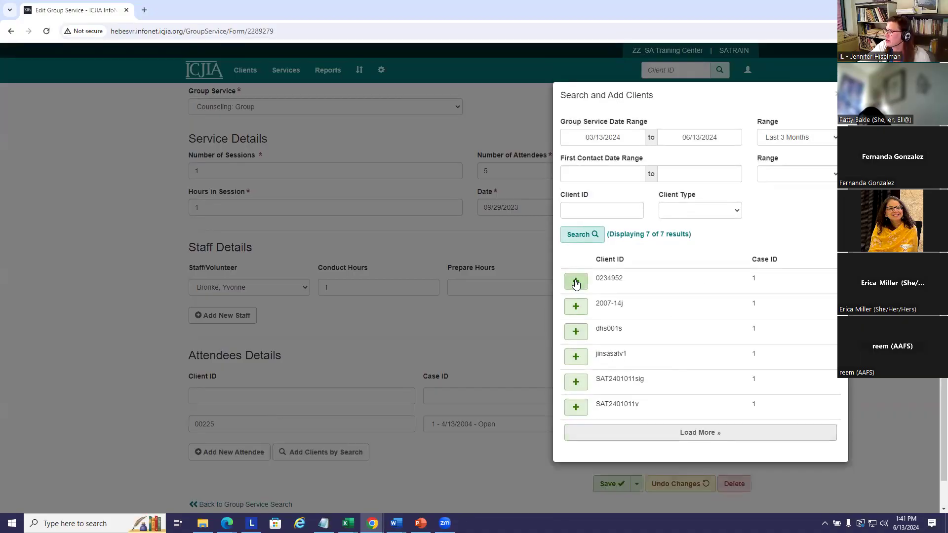
{"action": "left_click", "coordinate": [576, 284]}
{"action": "left_click", "coordinate": [575, 284]}
{"action": "left_click", "coordinate": [575, 283]}
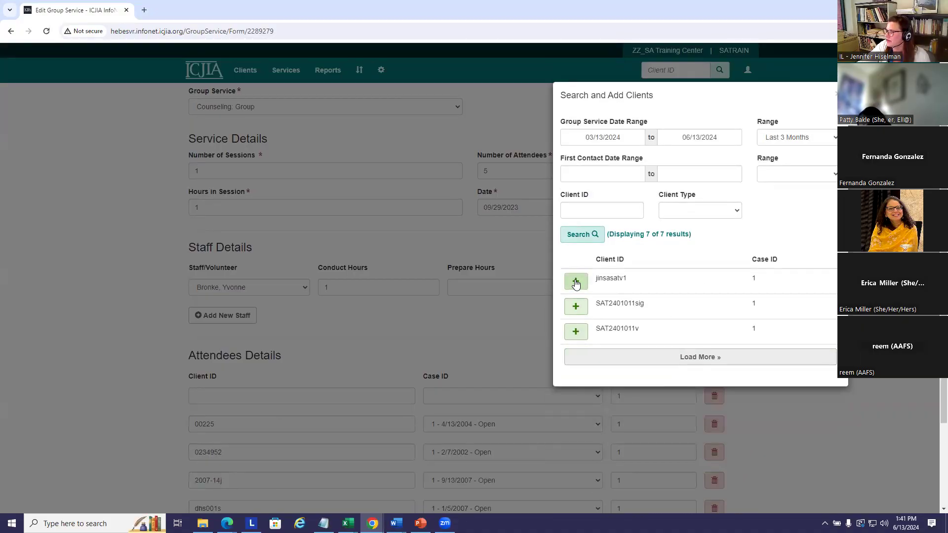
{"action": "left_click", "coordinate": [575, 284]}
{"action": "left_click", "coordinate": [803, 434]}
{"action": "scroll", "coordinate": [803, 387], "scroll_direction": "down", "scroll_amount": 3}
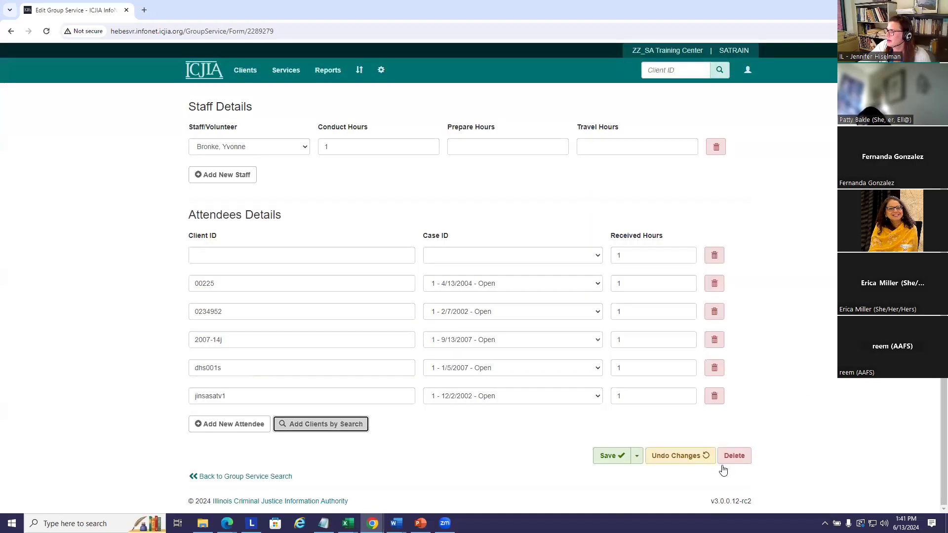
Save the group service record dated 09/29/2023 and return to the group services list
{"action": "left_click", "coordinate": [614, 454]}
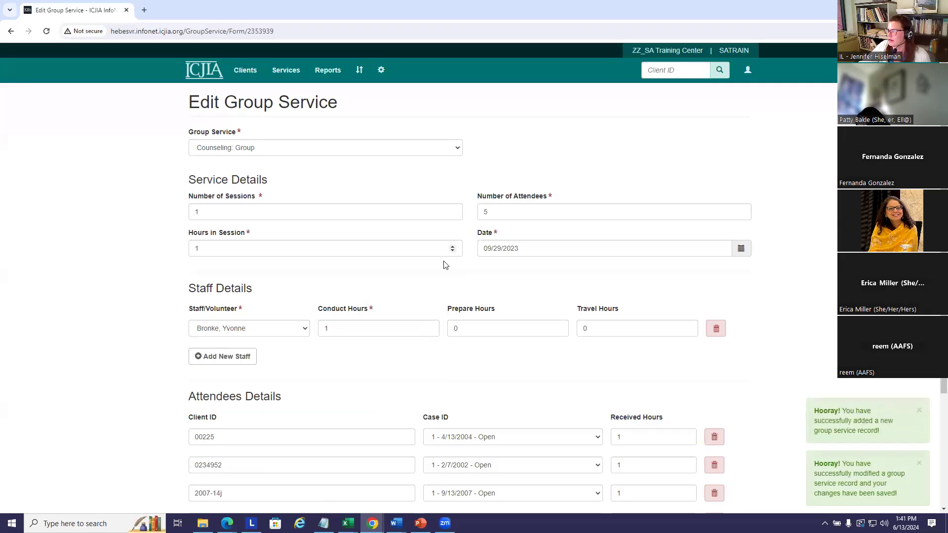
{"action": "scroll", "coordinate": [502, 355], "scroll_direction": "down", "scroll_amount": 3}
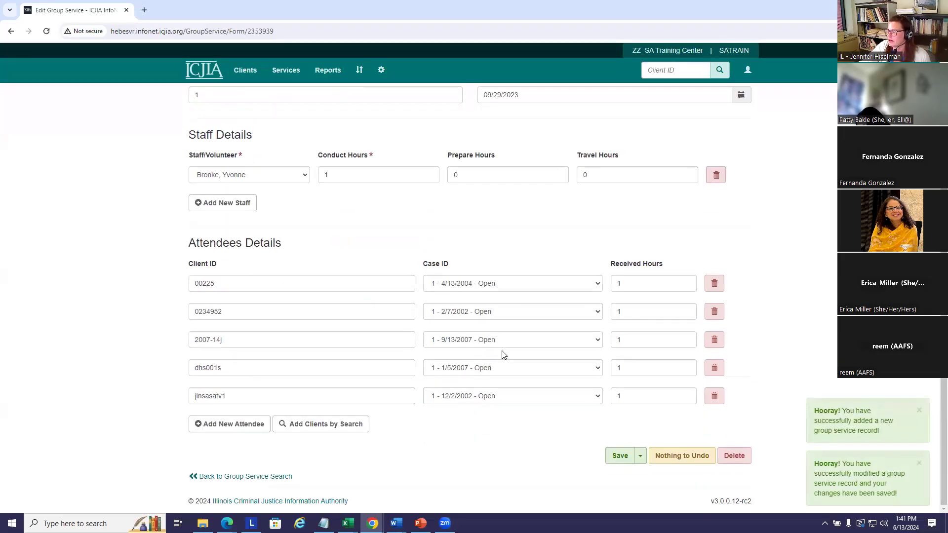
{"action": "left_click", "coordinate": [245, 477]}
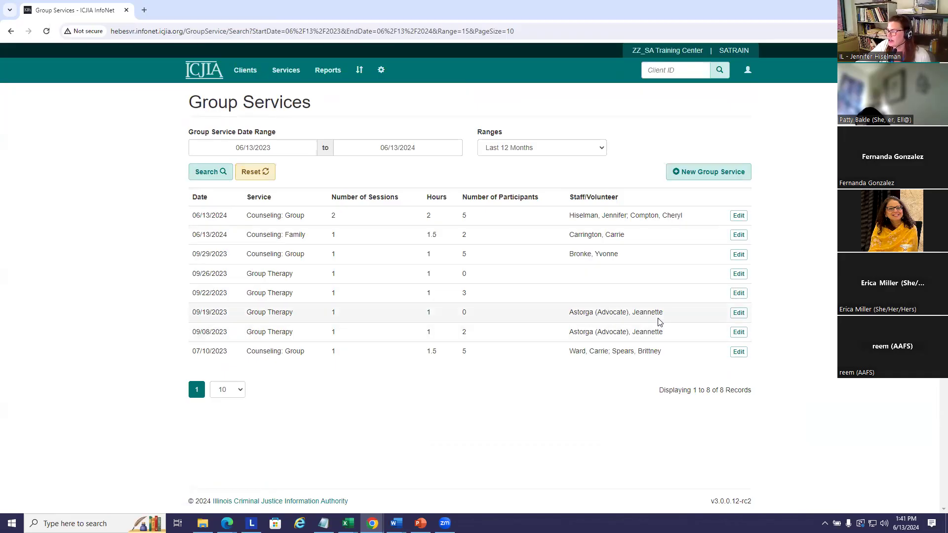
Permanently delete the Group Therapy record dated 09/22/2023
{"action": "left_click_drag", "start_coordinate": [738, 352], "coordinate": [697, 326]}
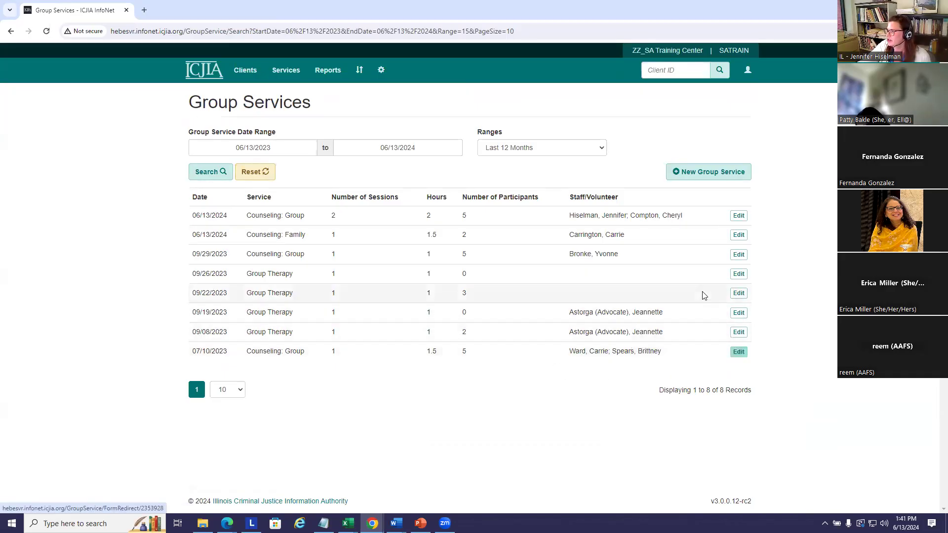
{"action": "left_click", "coordinate": [739, 293]}
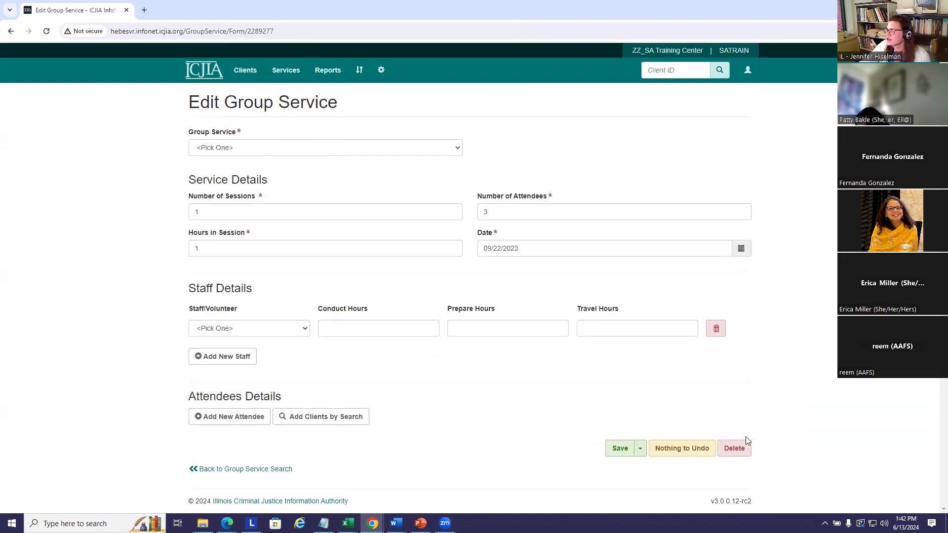
{"action": "left_click", "coordinate": [737, 447]}
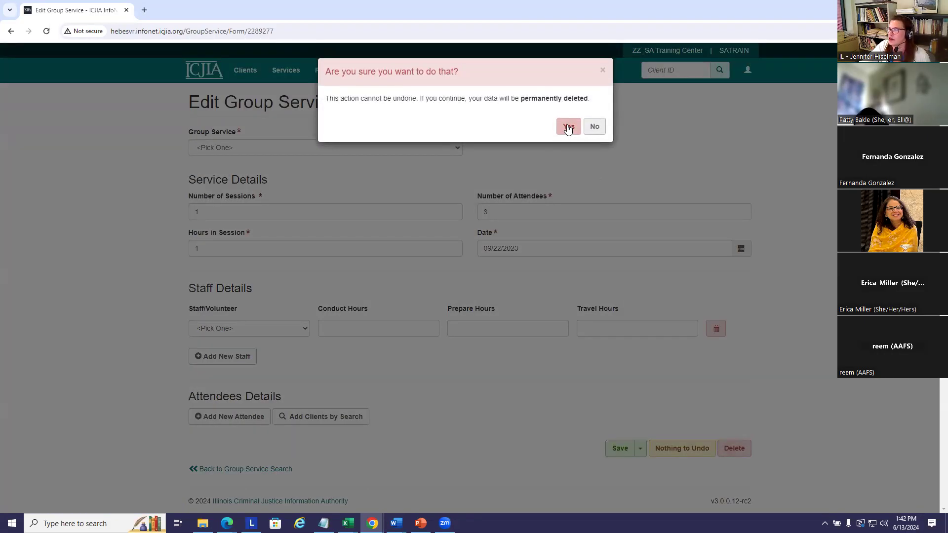
{"action": "left_click", "coordinate": [568, 127]}
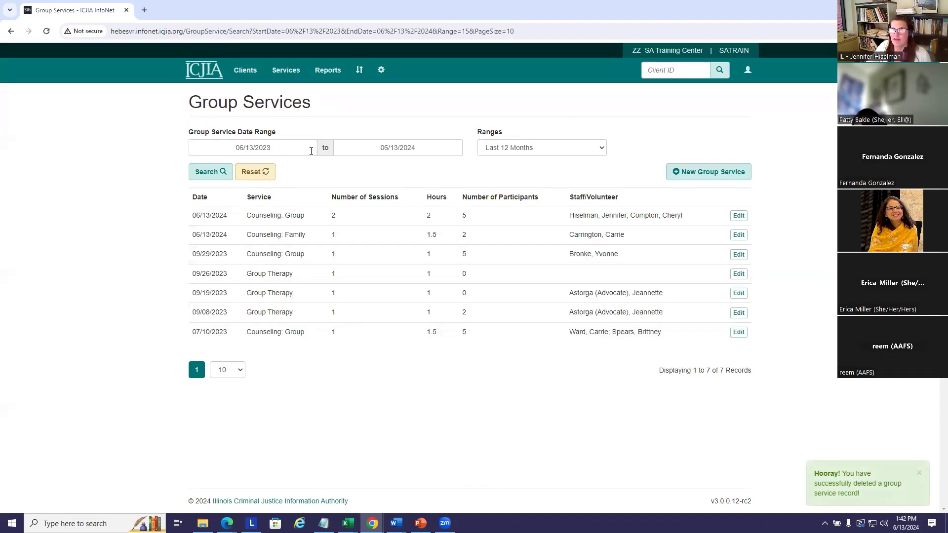
Search the group services with a custom date range starting 1/1/2010 and ending 06/13/2024
{"action": "left_click", "coordinate": [601, 149]}
{"action": "left_click", "coordinate": [602, 151]}
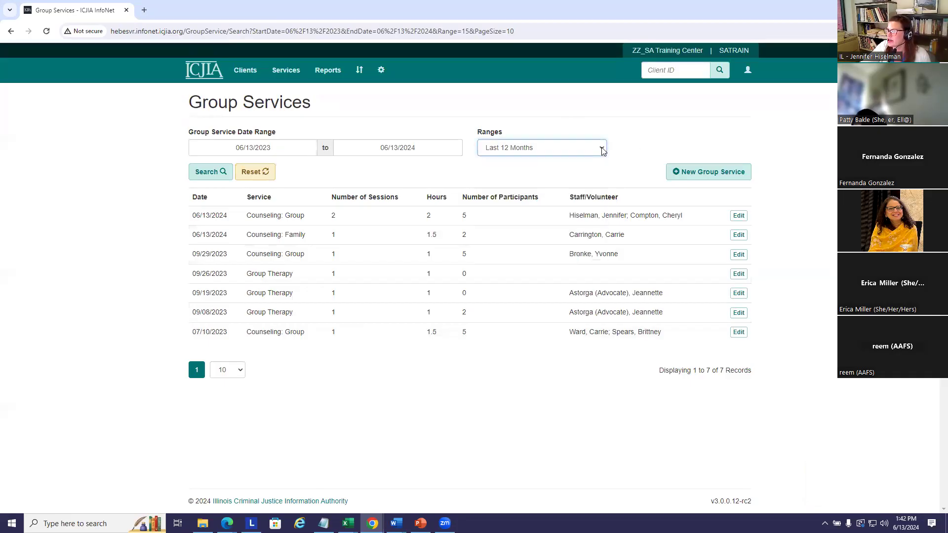
{"action": "left_click_drag", "start_coordinate": [273, 147], "coordinate": [143, 151]}
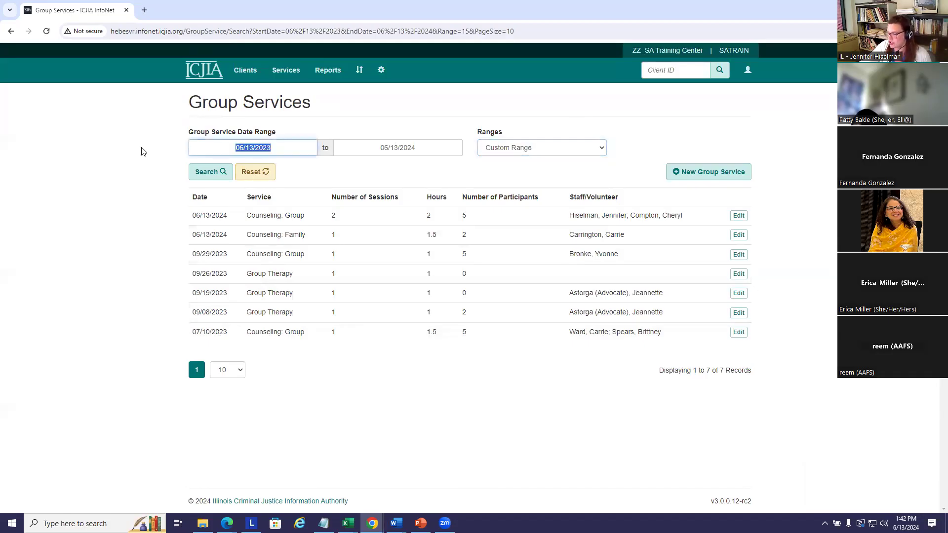
{"action": "type", "text": "1/1/2010"}
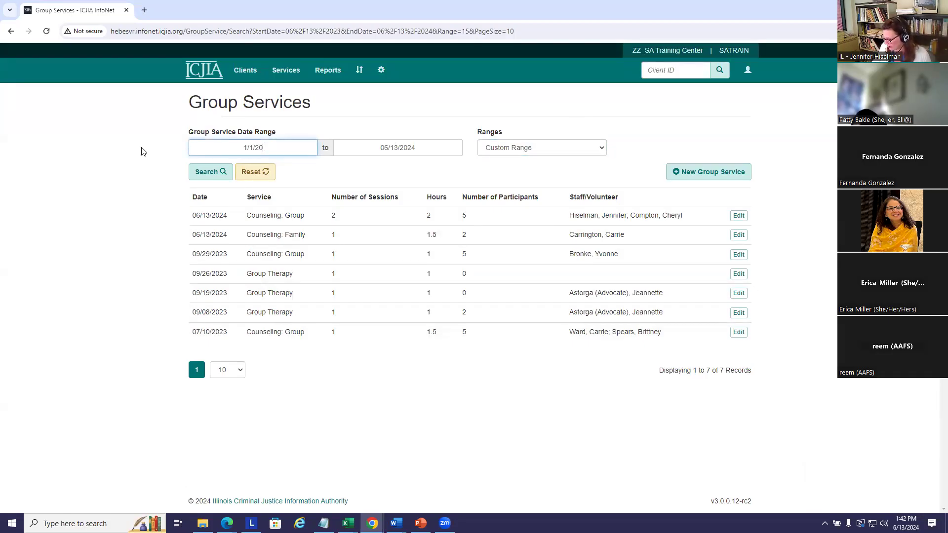
{"action": "left_click", "coordinate": [323, 118]}
{"action": "left_click", "coordinate": [230, 171]}
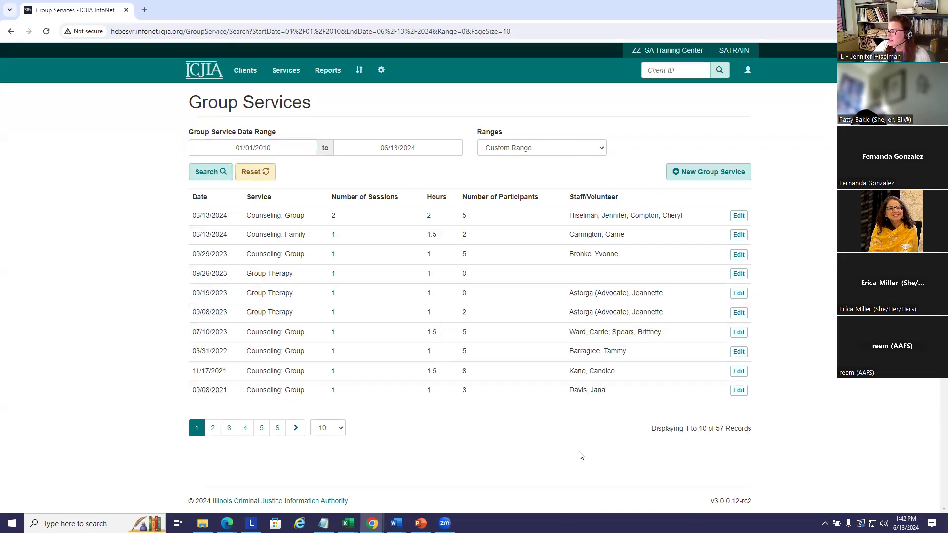